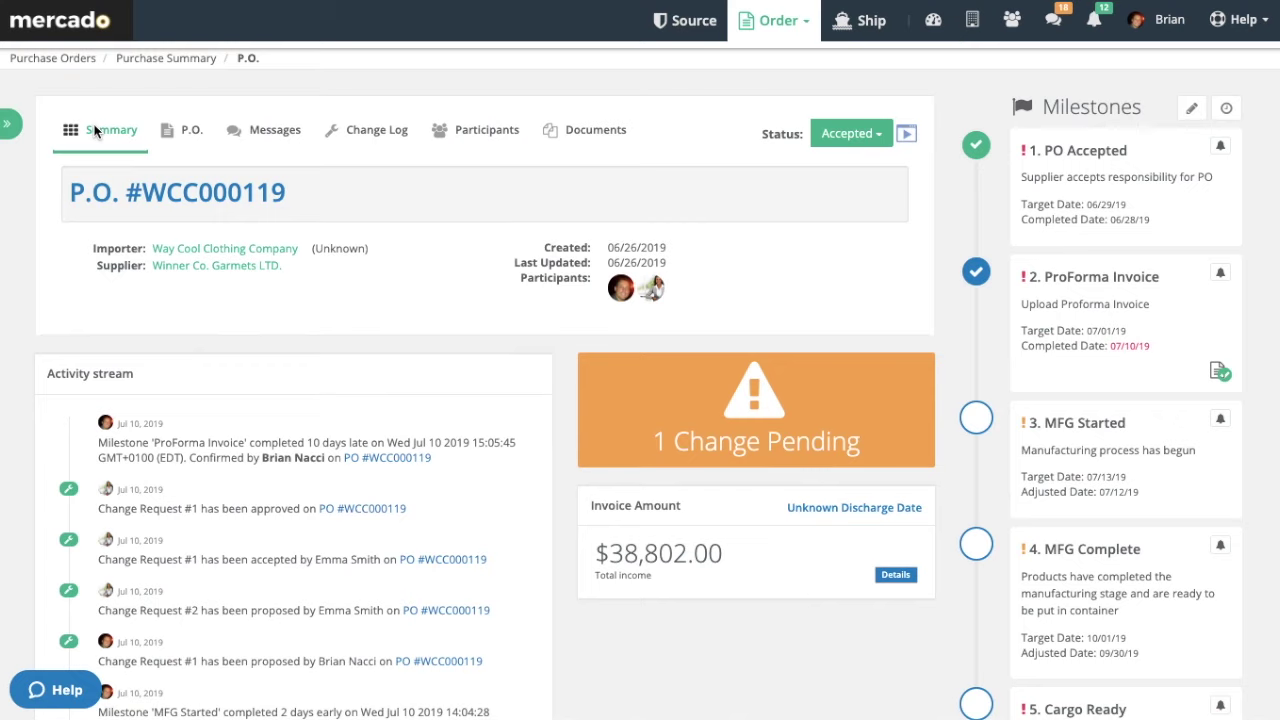
Step: Review WCC000119's buyer, supplier, shipping and line-item details, then go to its change log
{"action": "left_click", "coordinate": [190, 132]}
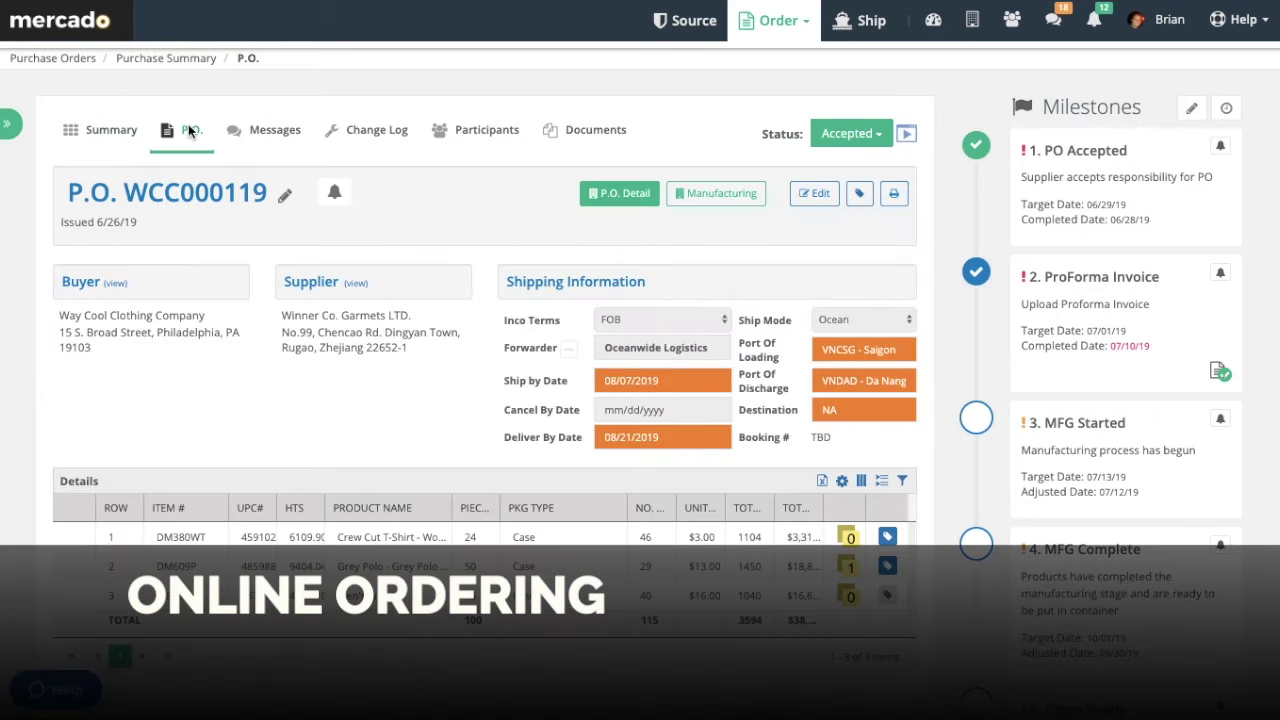
{"action": "scroll", "coordinate": [190, 130], "scroll_direction": "down", "scroll_amount": 1}
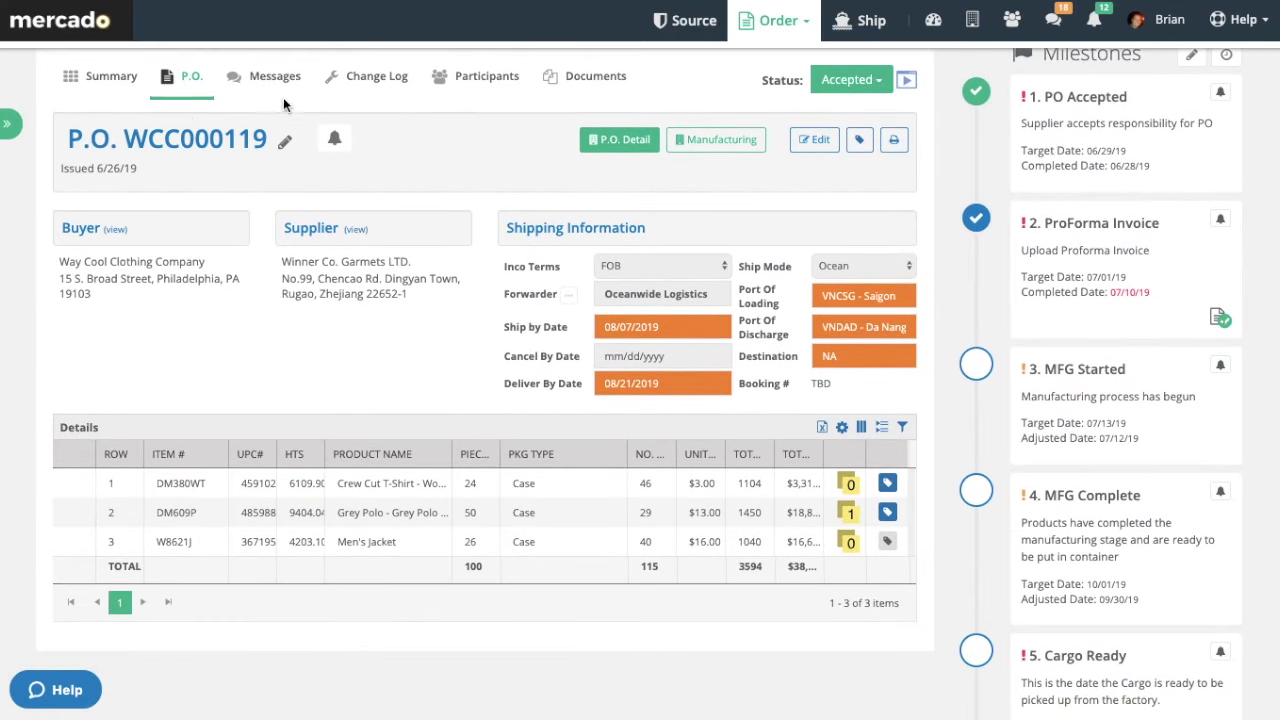
{"action": "left_click", "coordinate": [359, 80]}
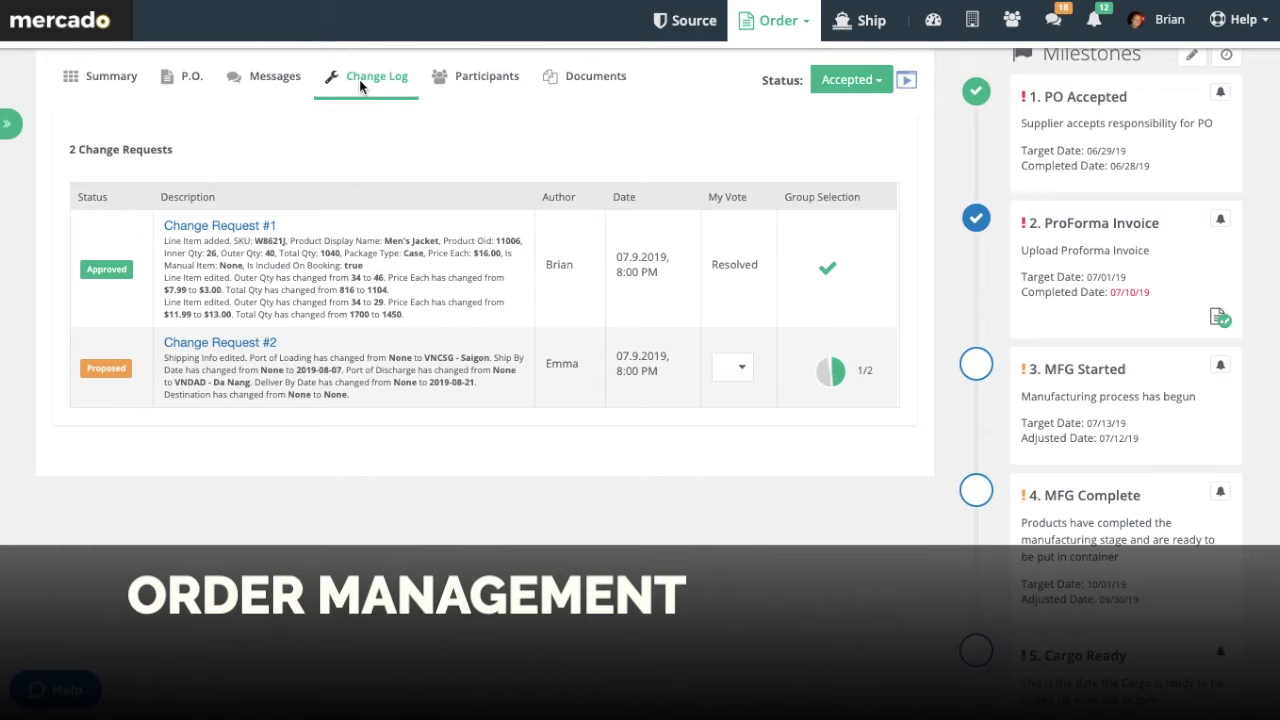
Step: Open Change Request #1 and scroll through its approvals and discussion messages
{"action": "left_click", "coordinate": [245, 227]}
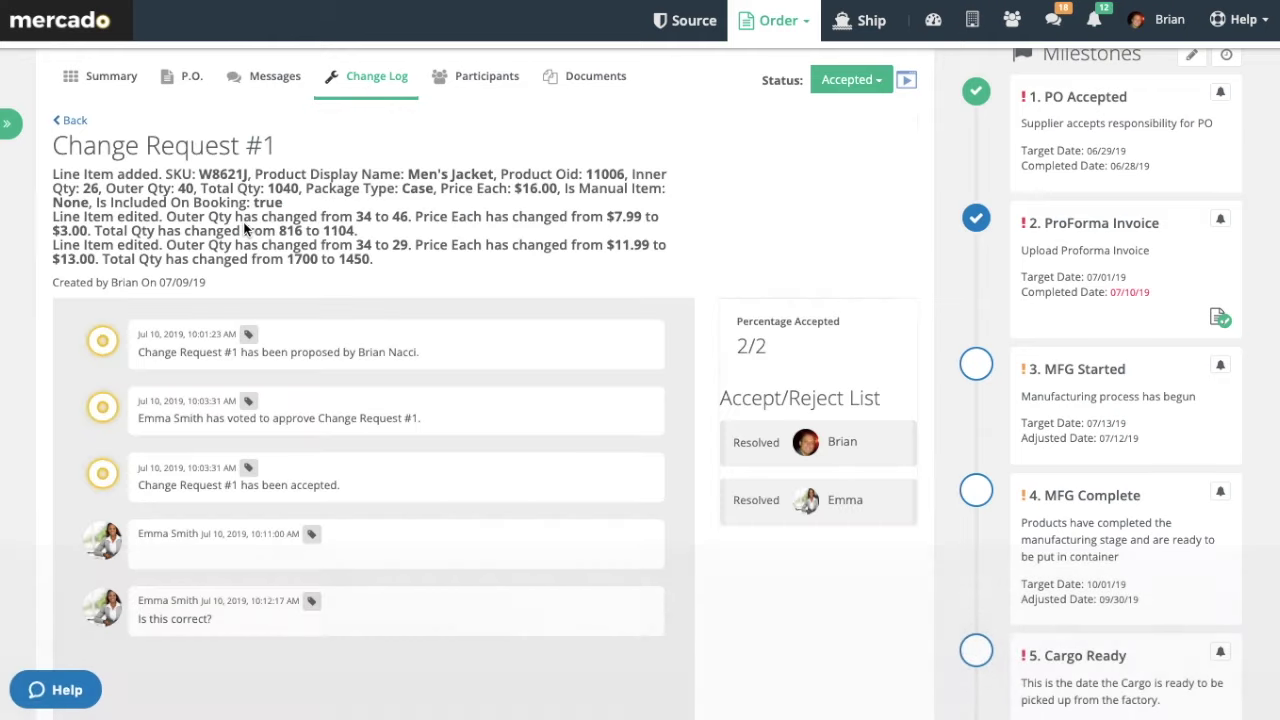
{"action": "scroll", "coordinate": [245, 228], "scroll_direction": "down", "scroll_amount": 3}
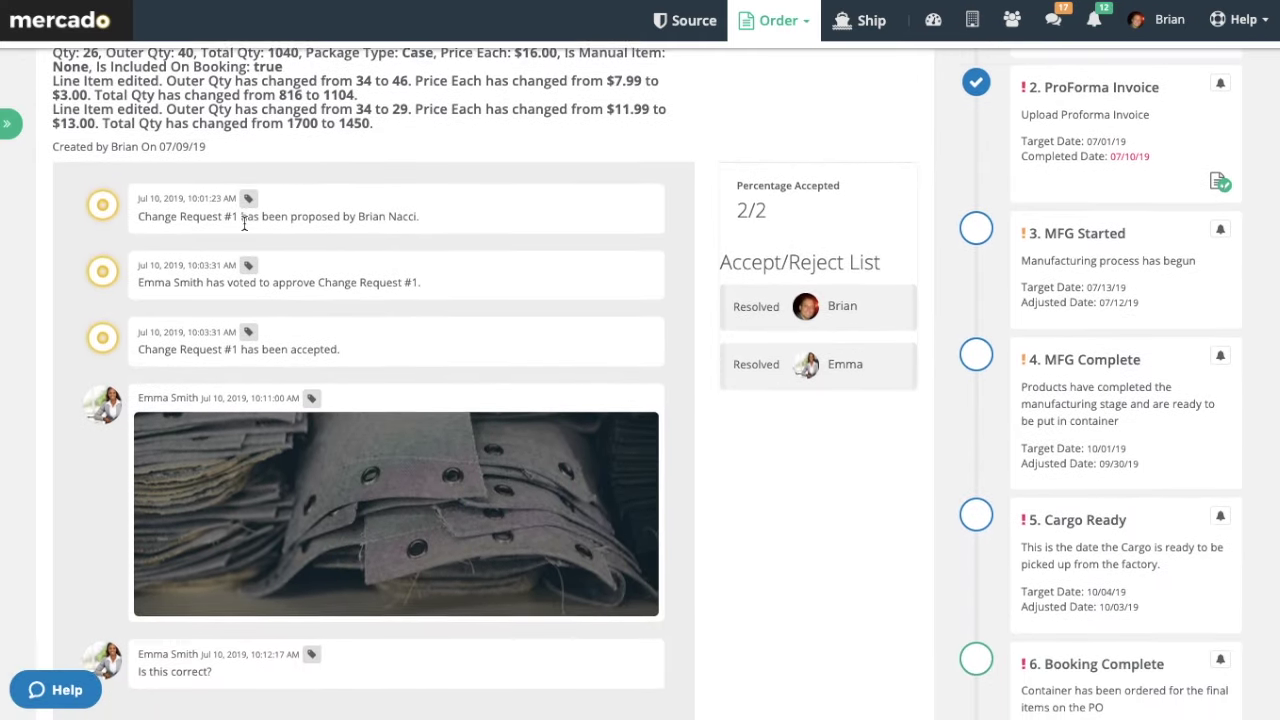
{"action": "scroll", "coordinate": [244, 224], "scroll_direction": "down", "scroll_amount": 3}
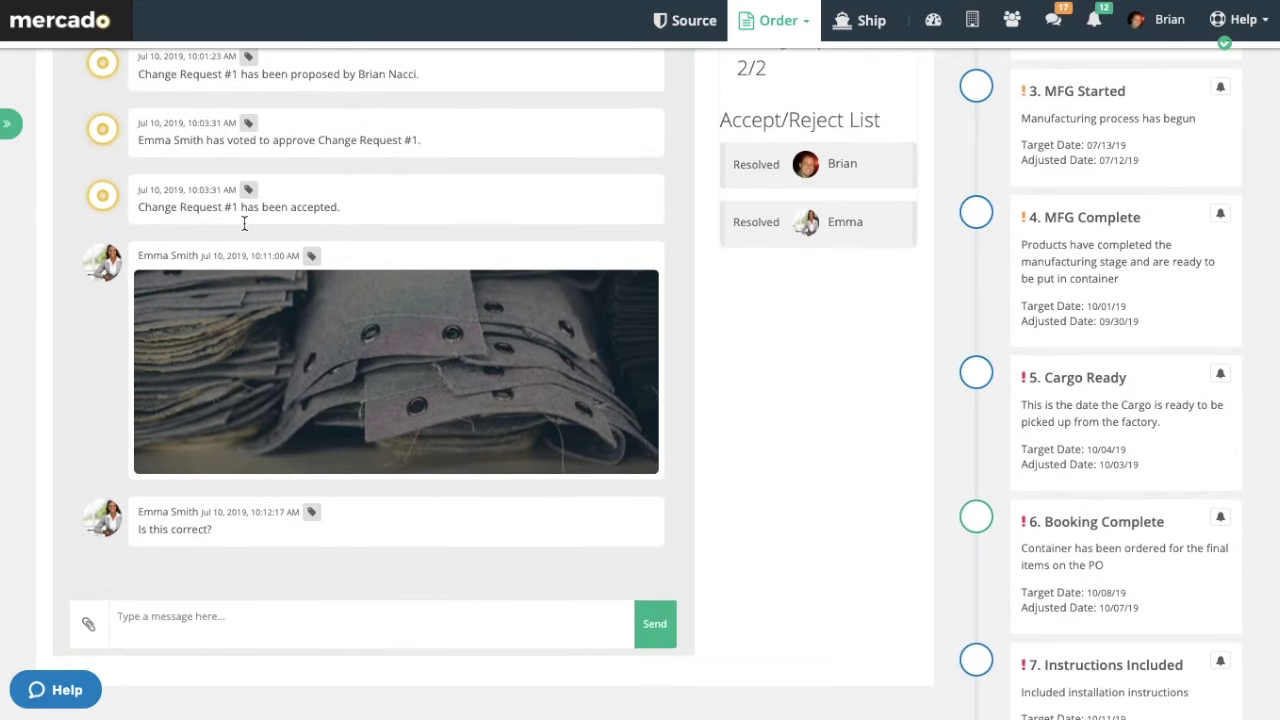
{"action": "scroll", "coordinate": [244, 224], "scroll_direction": "down", "scroll_amount": 1}
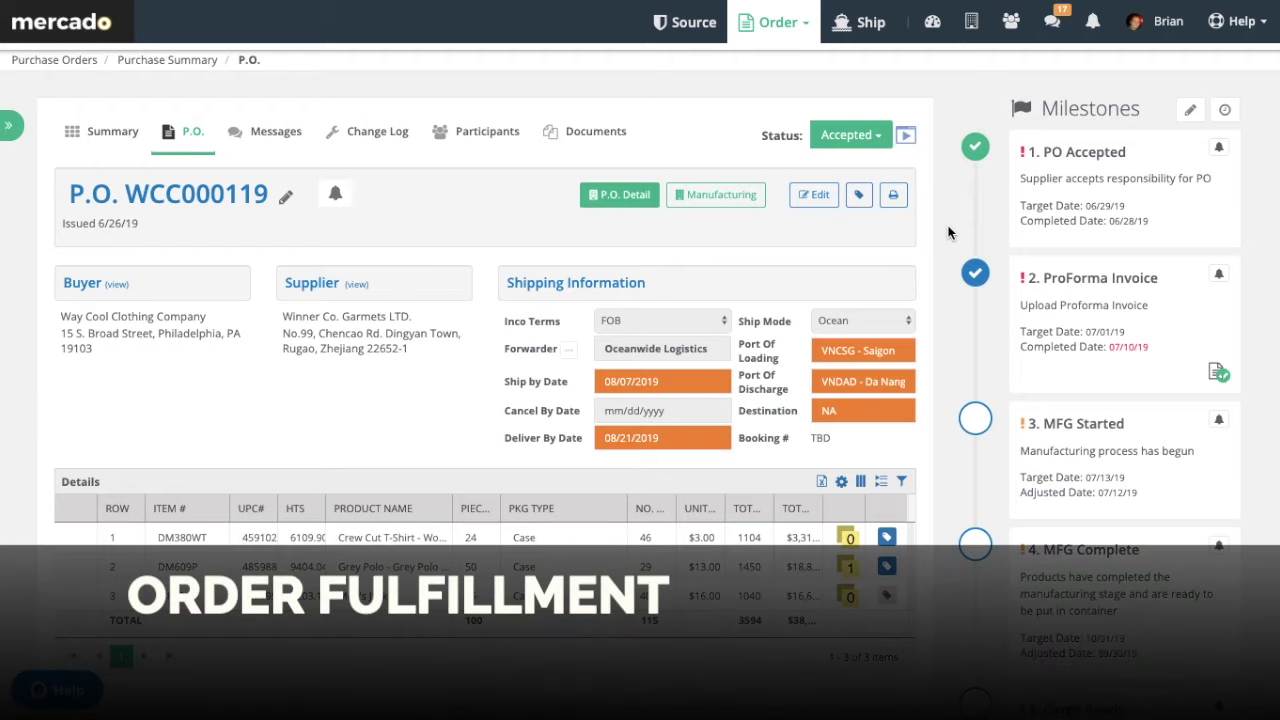
Step: Scroll the milestones down to Book final delivery, then close Instructions Included's upload dialog without attaching a file
{"action": "scroll", "coordinate": [949, 233], "scroll_direction": "down", "scroll_amount": 5}
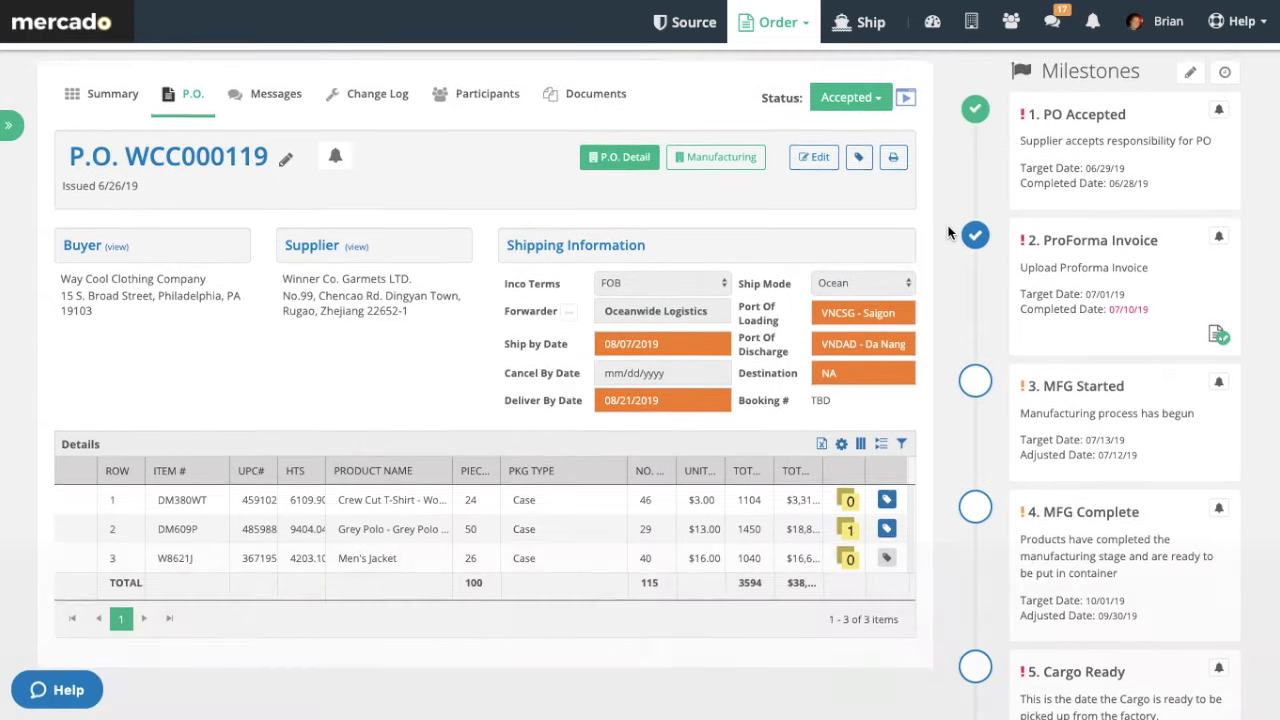
{"action": "scroll", "coordinate": [949, 233], "scroll_direction": "down", "scroll_amount": 5}
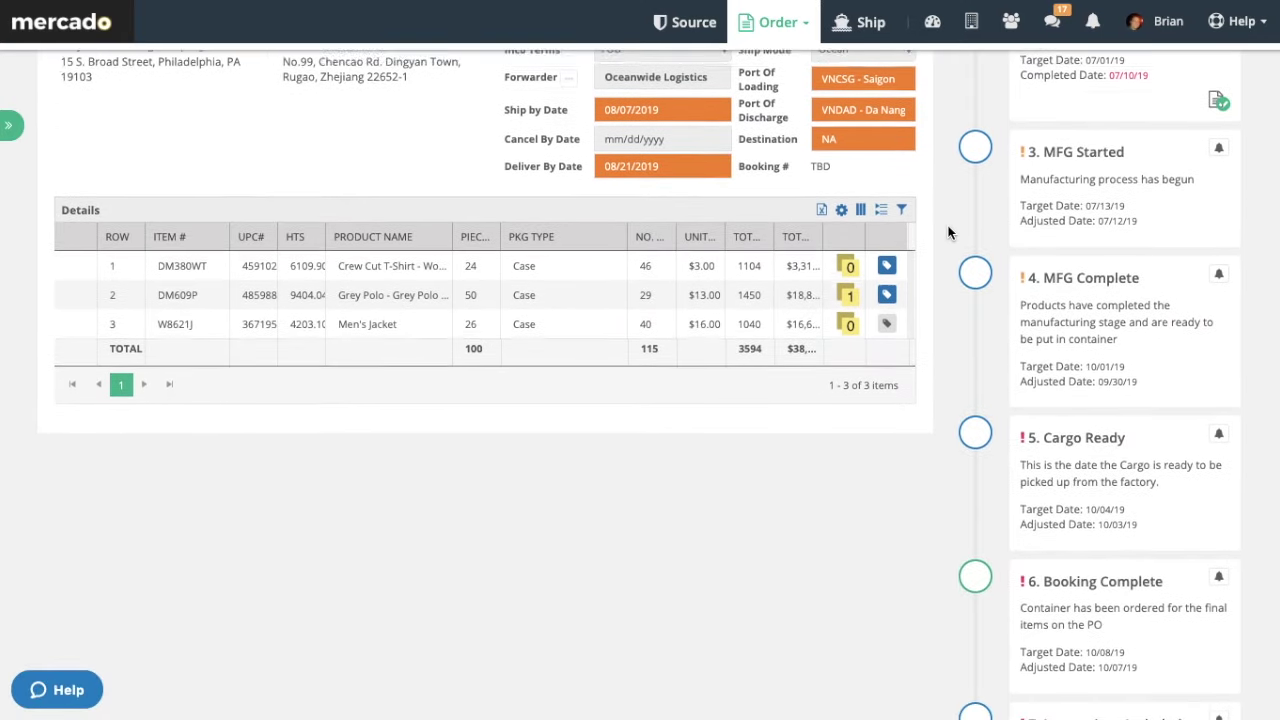
{"action": "scroll", "coordinate": [949, 233], "scroll_direction": "down", "scroll_amount": 5}
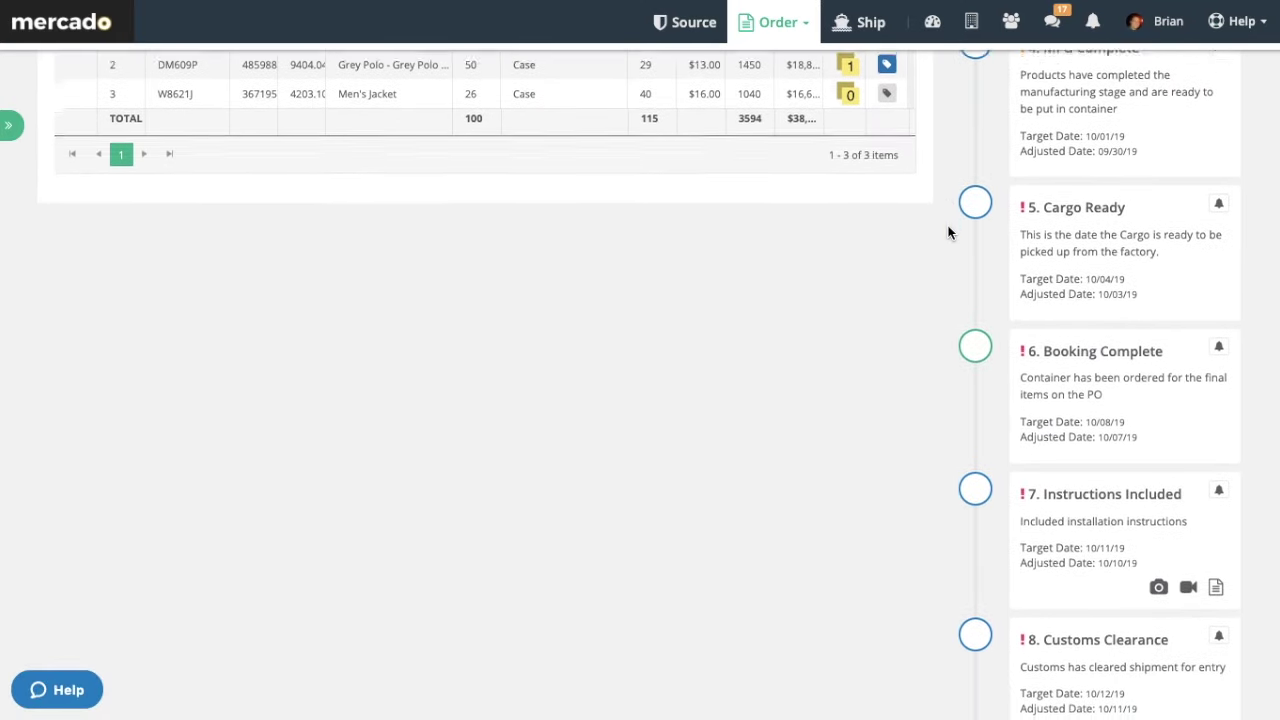
{"action": "scroll", "coordinate": [949, 233], "scroll_direction": "down", "scroll_amount": 1}
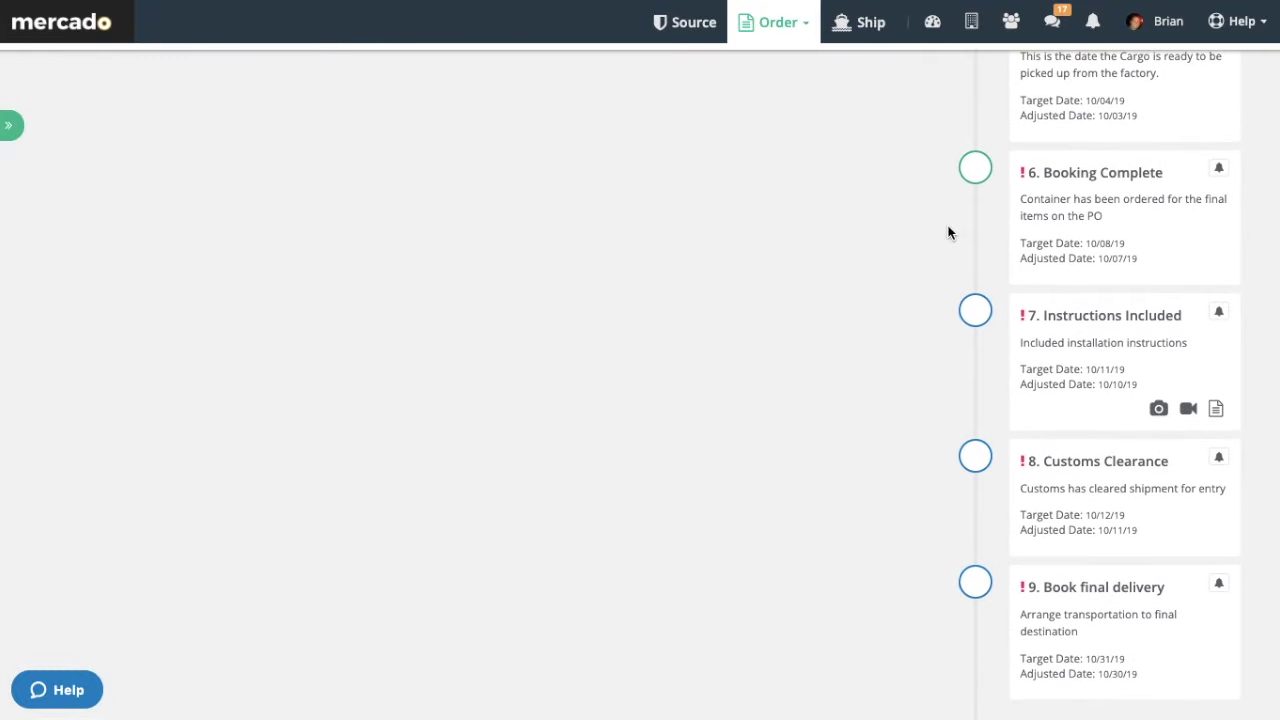
{"action": "left_click", "coordinate": [1218, 409]}
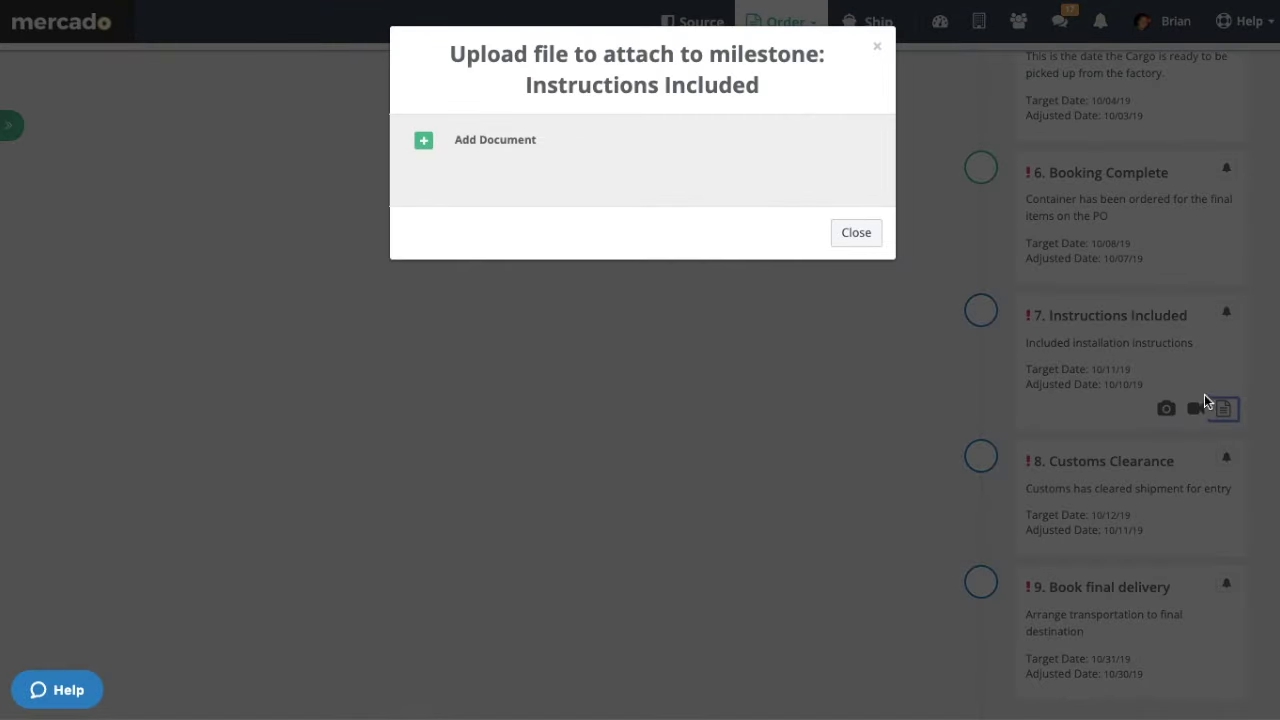
{"action": "left_click", "coordinate": [856, 233]}
Step: Scroll back to the top and open the Order menu of ordering sections
{"action": "scroll", "coordinate": [961, 230], "scroll_direction": "up", "scroll_amount": 4}
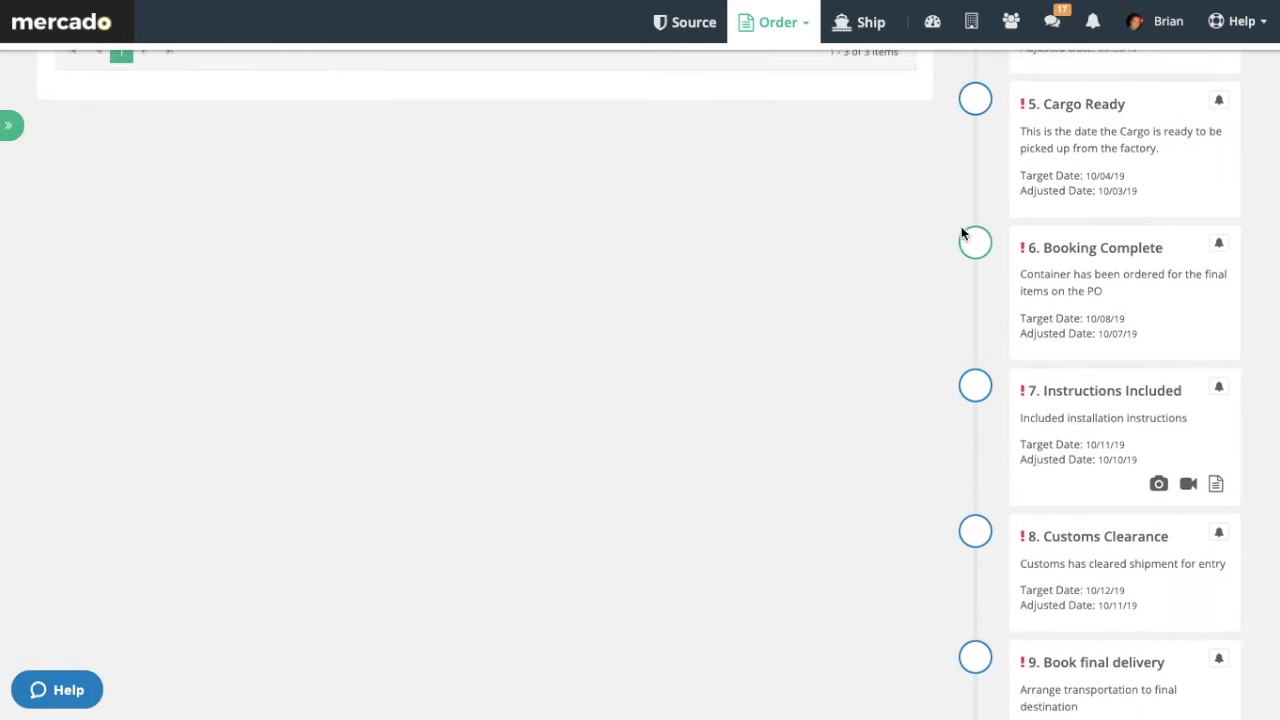
{"action": "scroll", "coordinate": [961, 233], "scroll_direction": "up", "scroll_amount": 5}
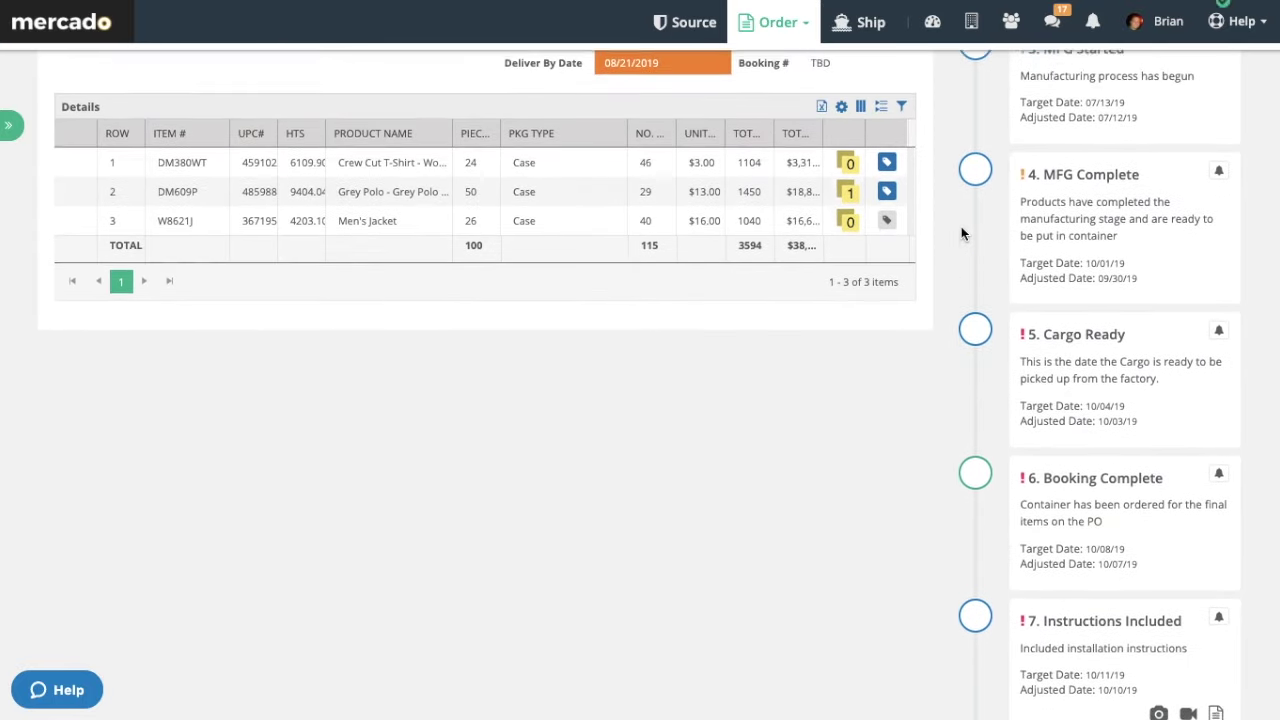
{"action": "scroll", "coordinate": [961, 226], "scroll_direction": "up", "scroll_amount": 4}
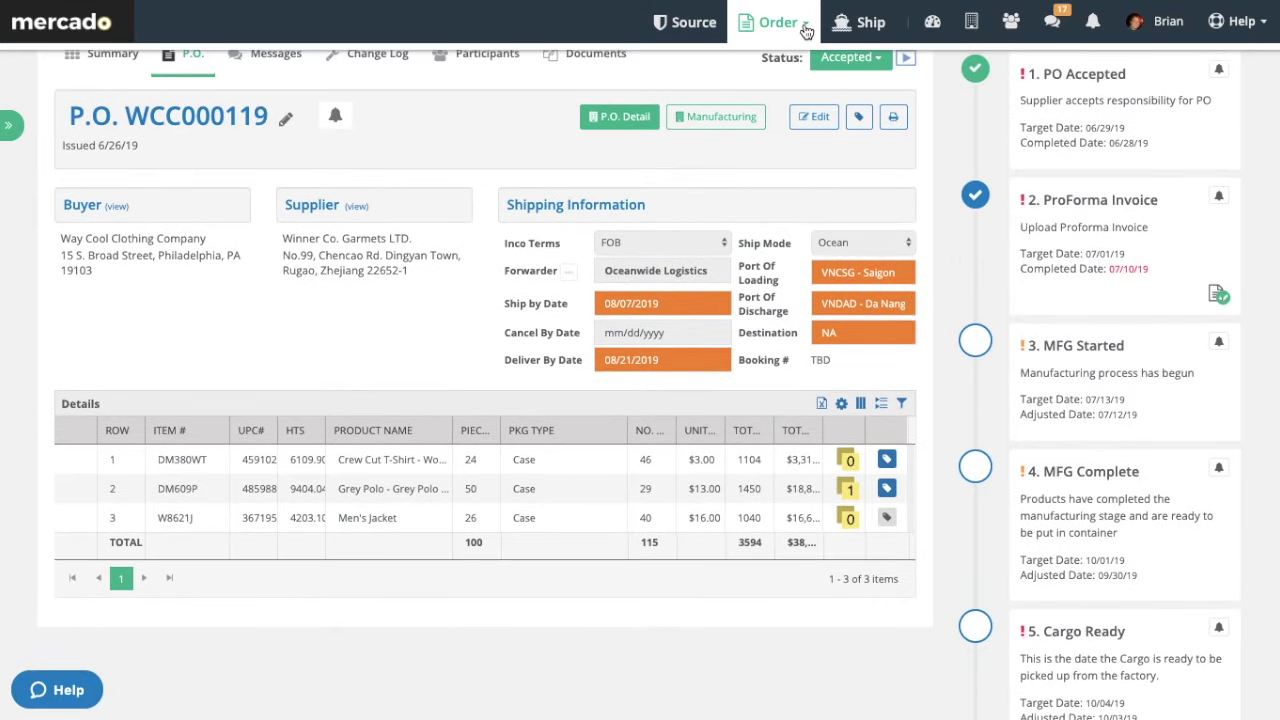
{"action": "left_click", "coordinate": [806, 31]}
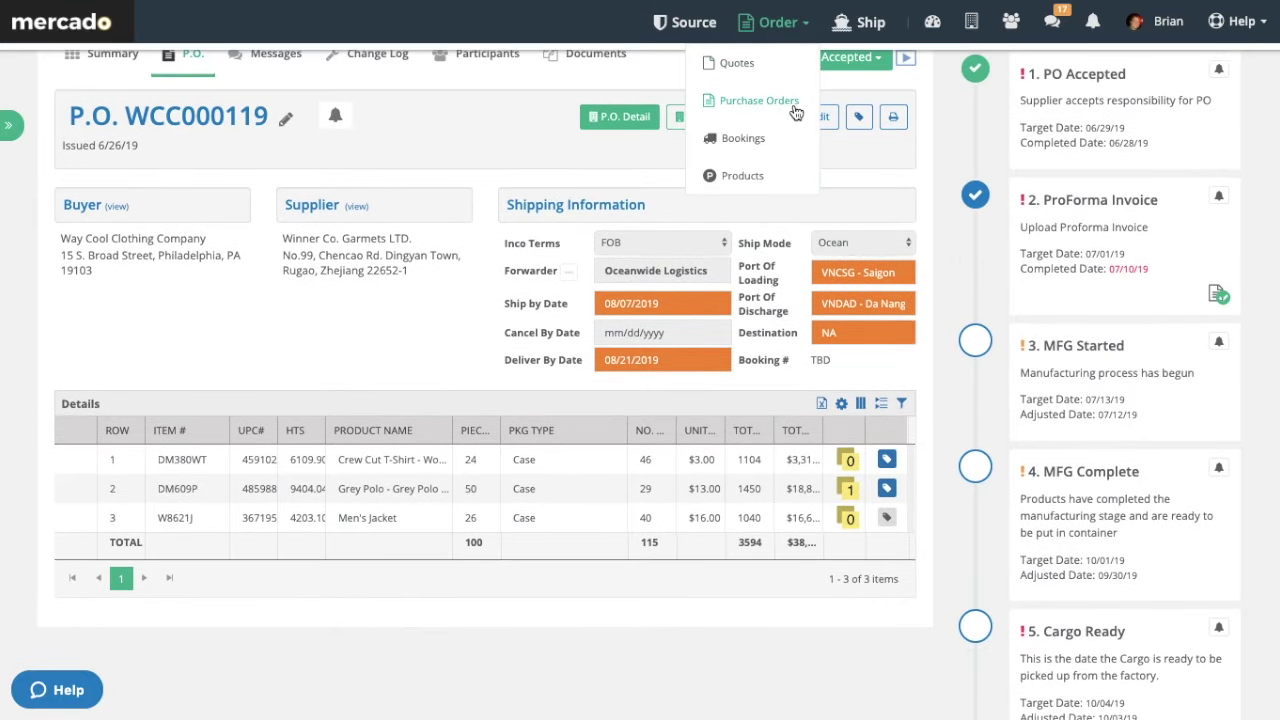
Step: In the Products list, tag the Crew Cut T-Shirt with Cuddle Co
{"action": "left_click", "coordinate": [784, 170]}
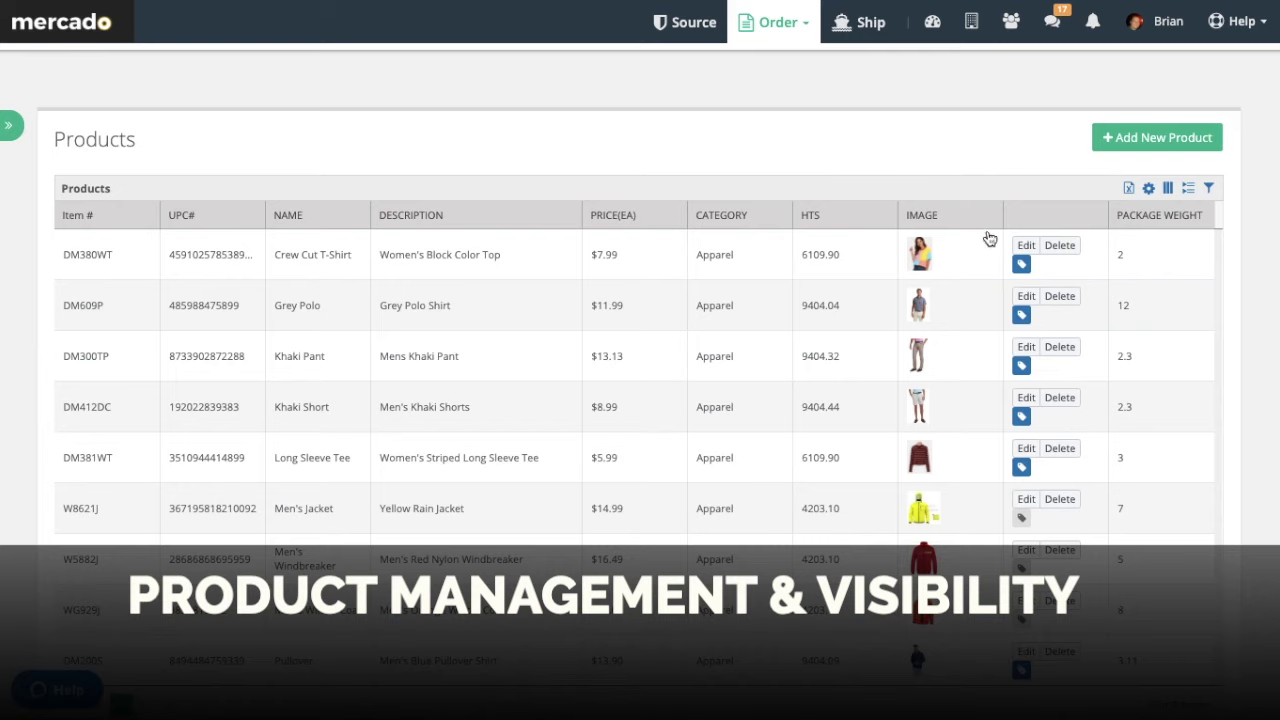
{"action": "left_click", "coordinate": [1021, 264]}
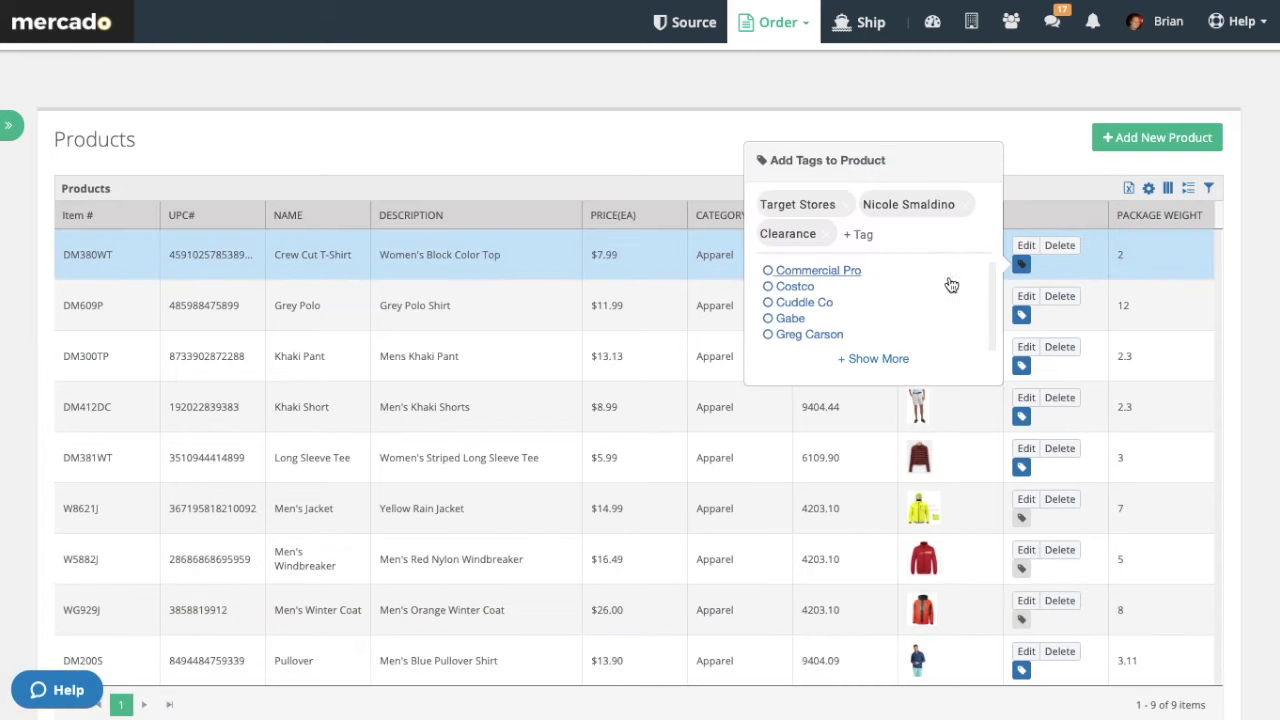
{"action": "left_click", "coordinate": [772, 302]}
{"action": "left_click", "coordinate": [1188, 188]}
Step: Group the products by package weight and sort them by HTS code descending
{"action": "left_click_drag", "start_coordinate": [1158, 253], "coordinate": [1000, 222]}
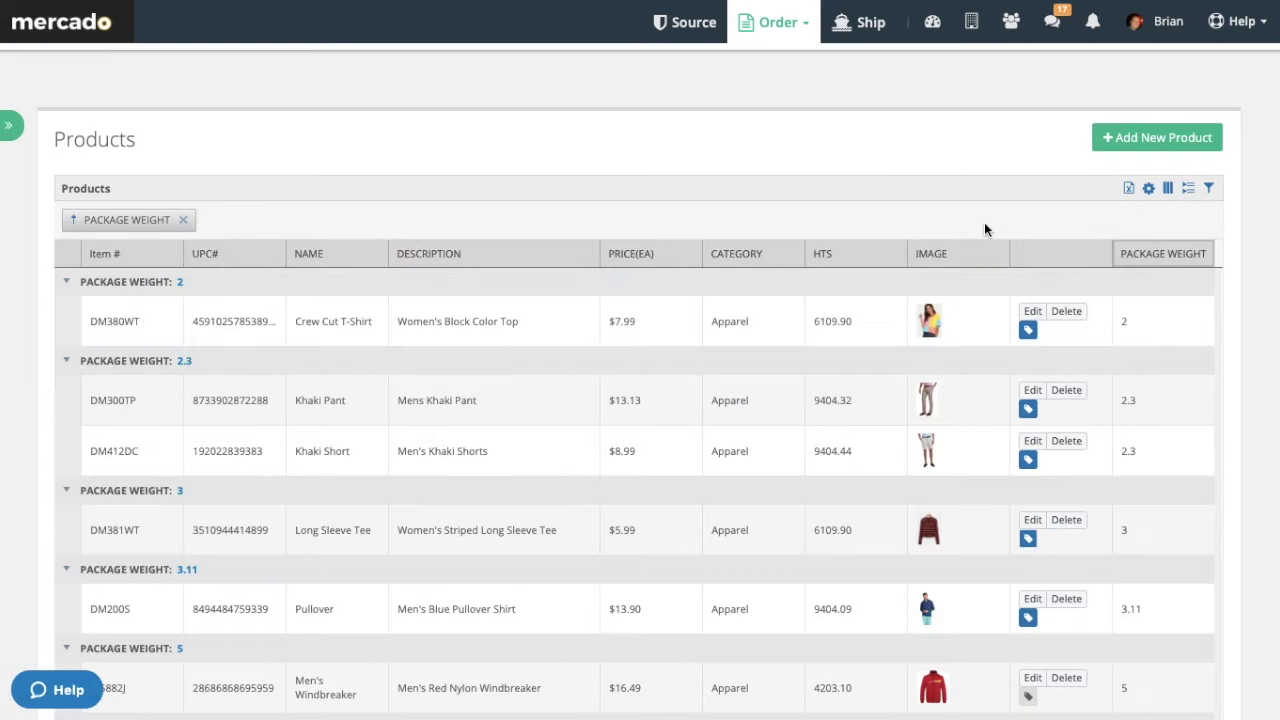
{"action": "left_click", "coordinate": [862, 257]}
{"action": "left_click", "coordinate": [862, 257]}
{"action": "scroll", "coordinate": [862, 257], "scroll_direction": "down", "scroll_amount": 3}
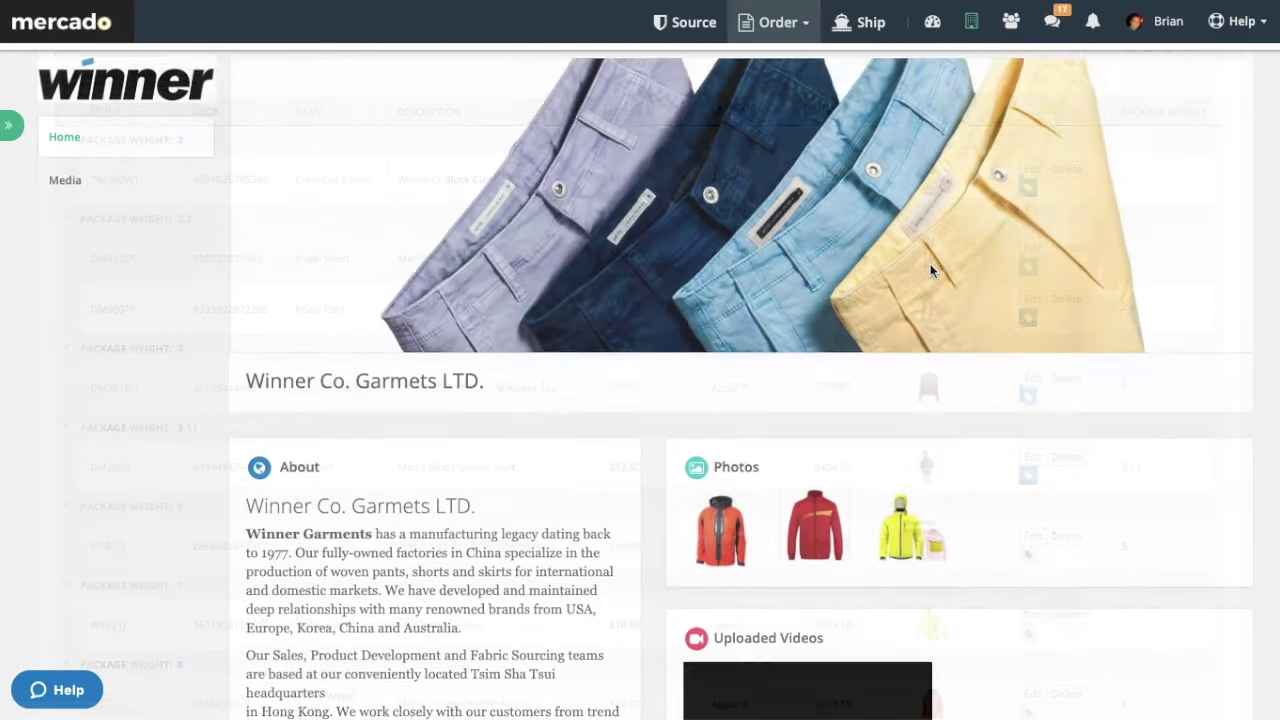
Step: Scroll to Company Contacts on the supplier page and start a message thread with the contact
{"action": "scroll", "coordinate": [930, 271], "scroll_direction": "down", "scroll_amount": 3}
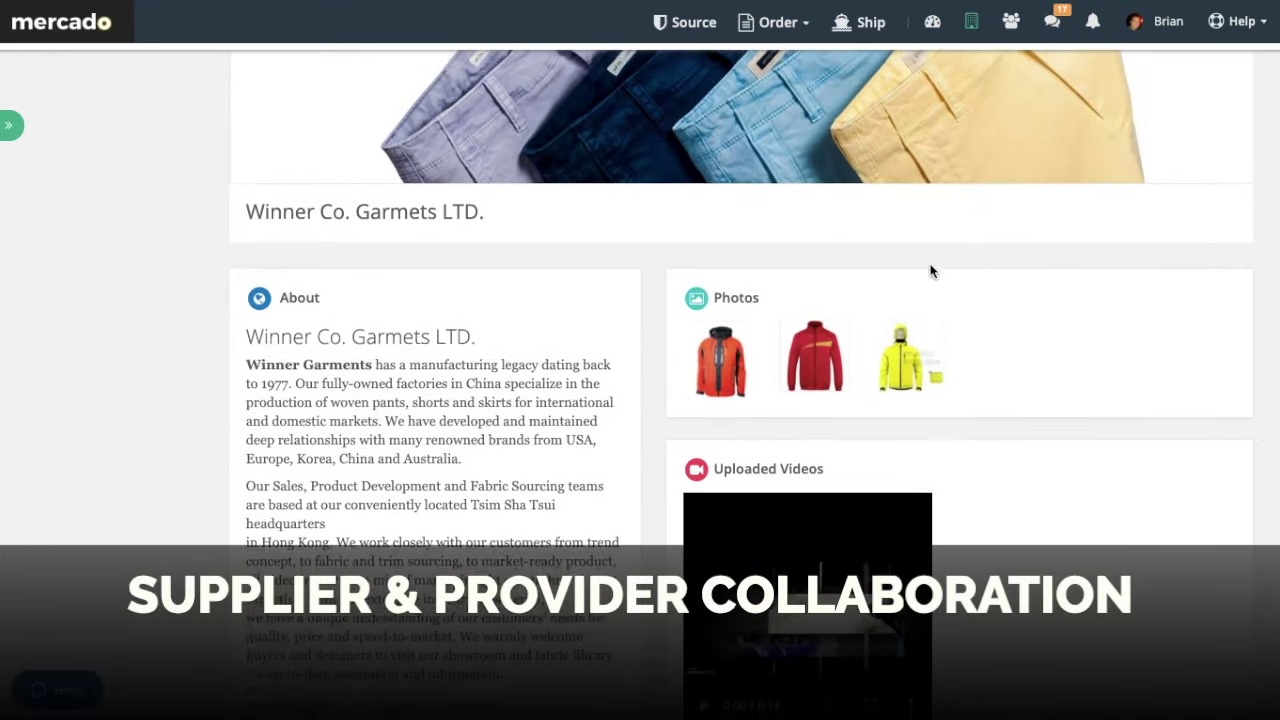
{"action": "scroll", "coordinate": [930, 271], "scroll_direction": "down", "scroll_amount": 3}
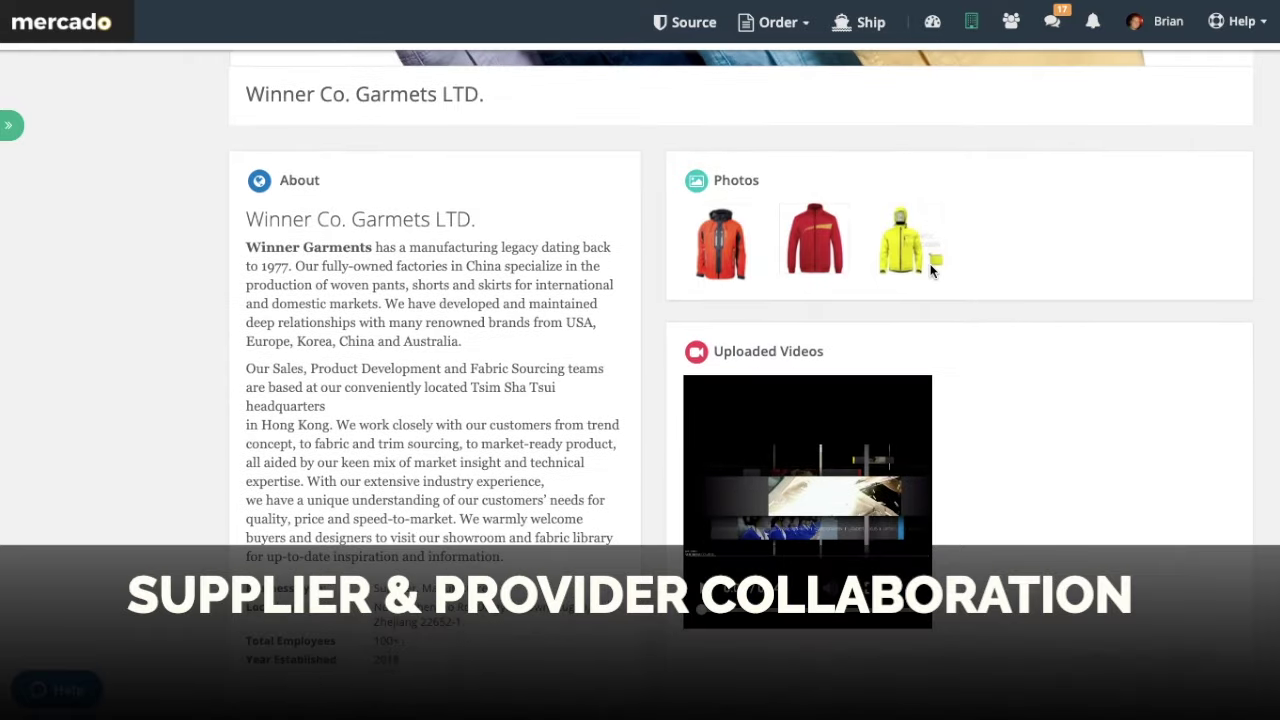
{"action": "scroll", "coordinate": [930, 271], "scroll_direction": "down", "scroll_amount": 2}
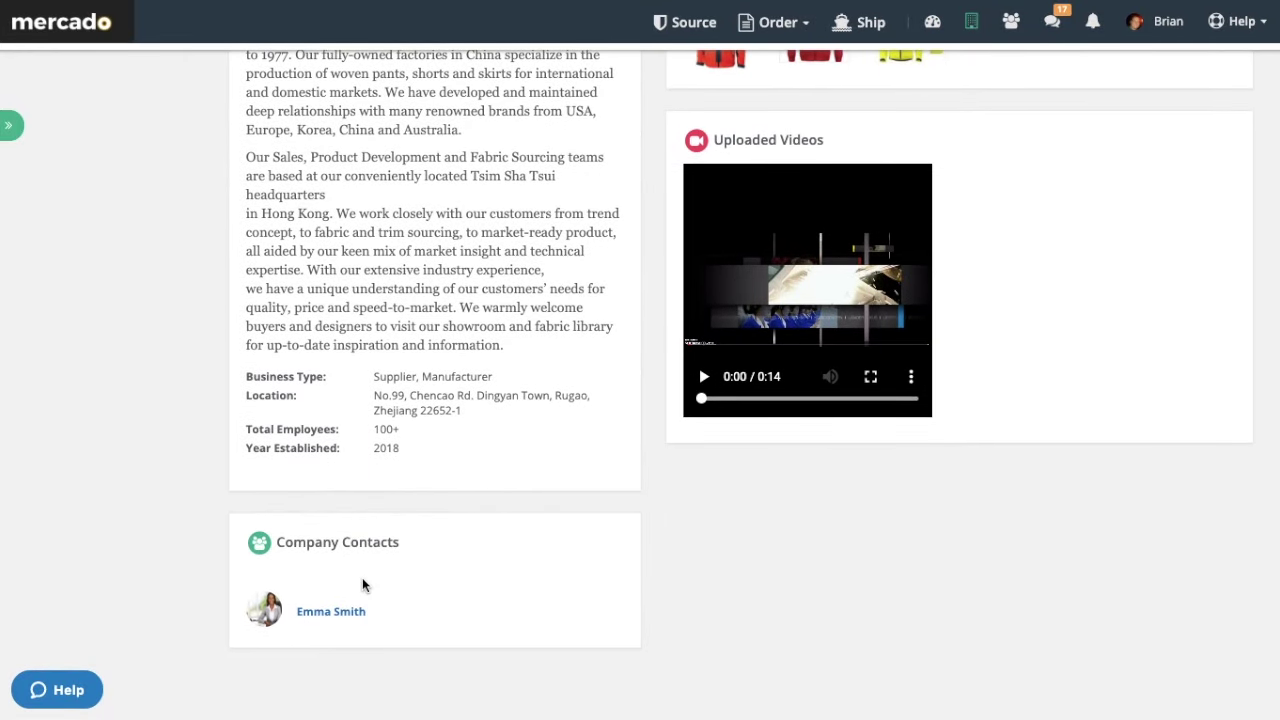
{"action": "mouse_move", "coordinate": [343, 613]}
{"action": "left_click", "coordinate": [320, 555]}
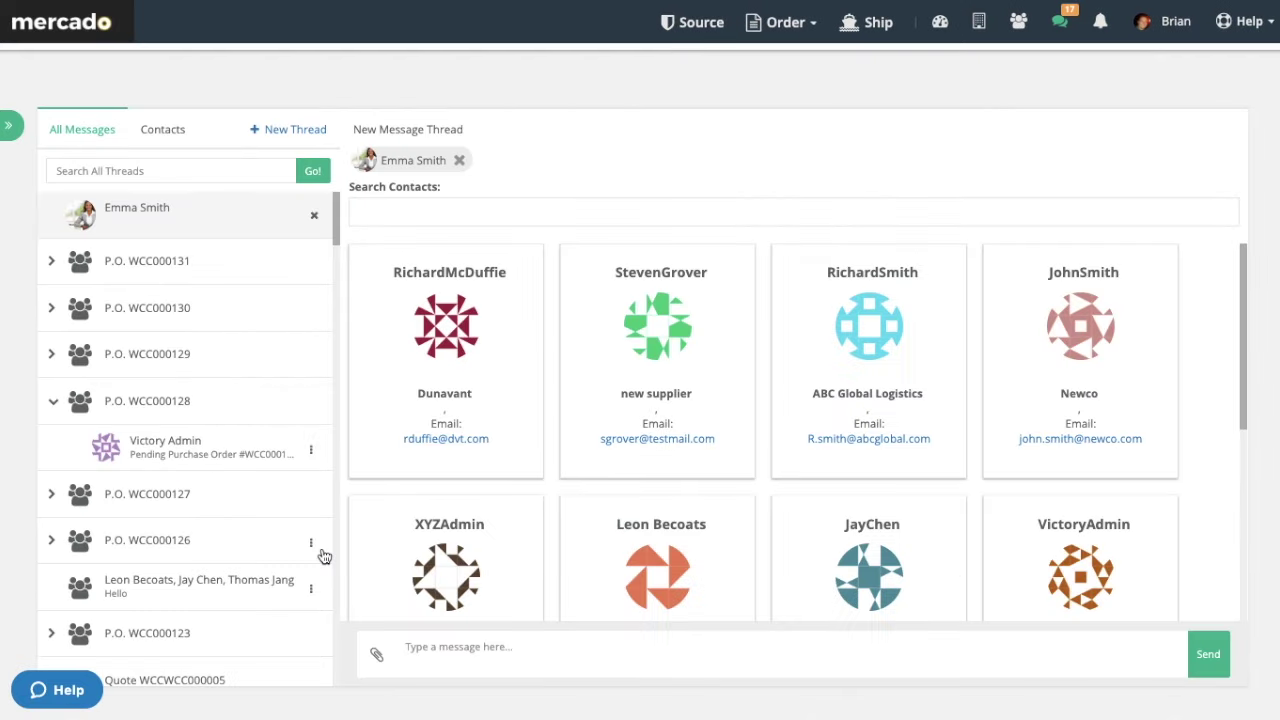
{"action": "scroll", "coordinate": [323, 553], "scroll_direction": "down", "scroll_amount": 1}
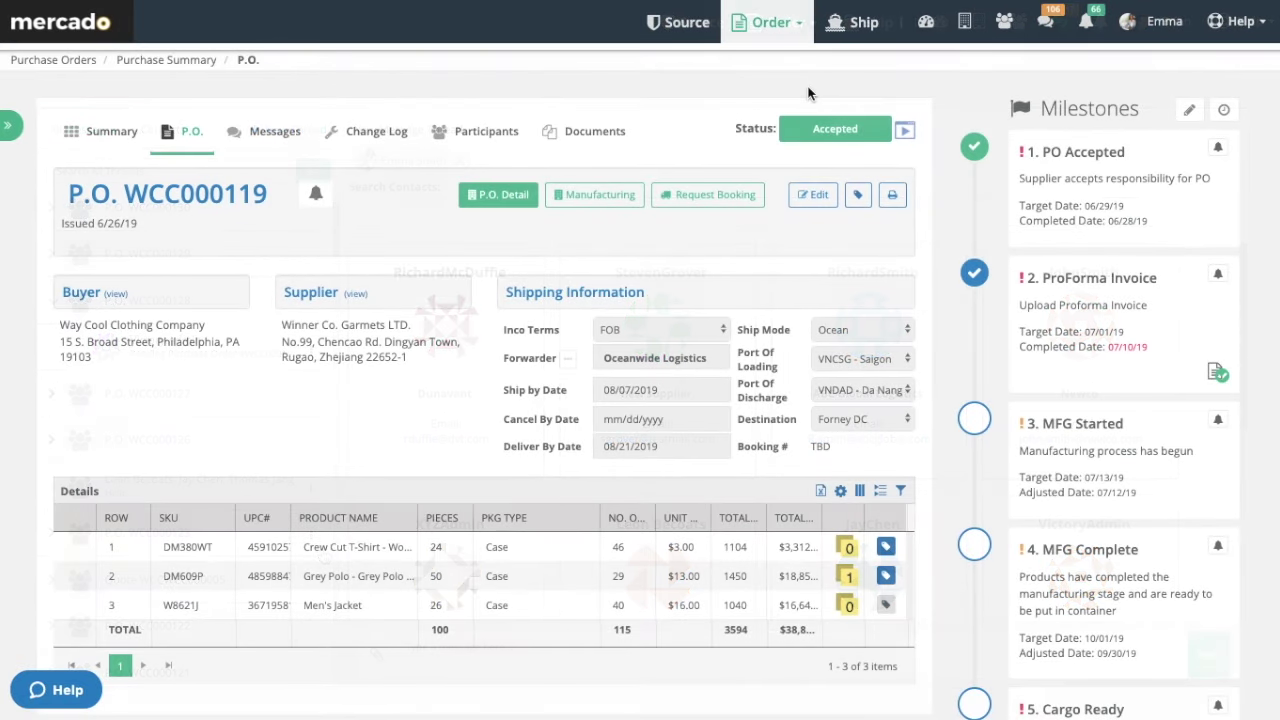
Step: Start a booking request and set W8621J's total volume and total weight to 2
{"action": "left_click", "coordinate": [744, 193]}
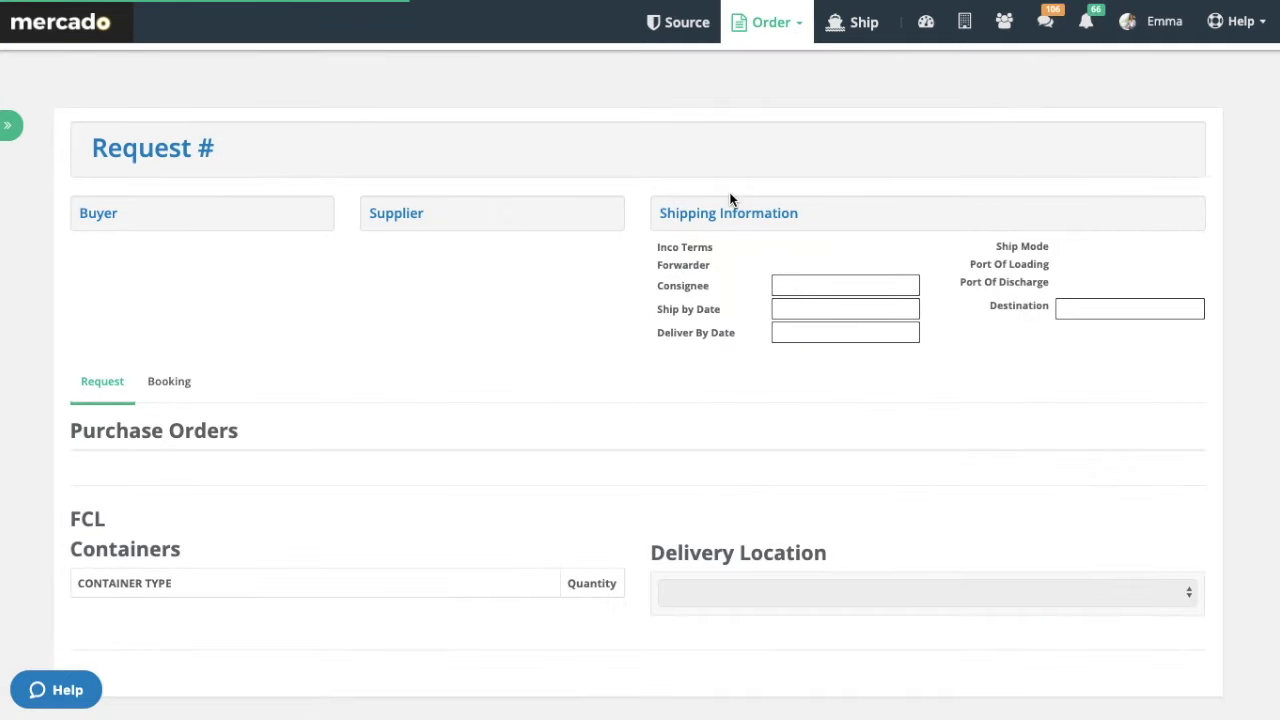
{"action": "scroll", "coordinate": [902, 238], "scroll_direction": "down", "scroll_amount": 3}
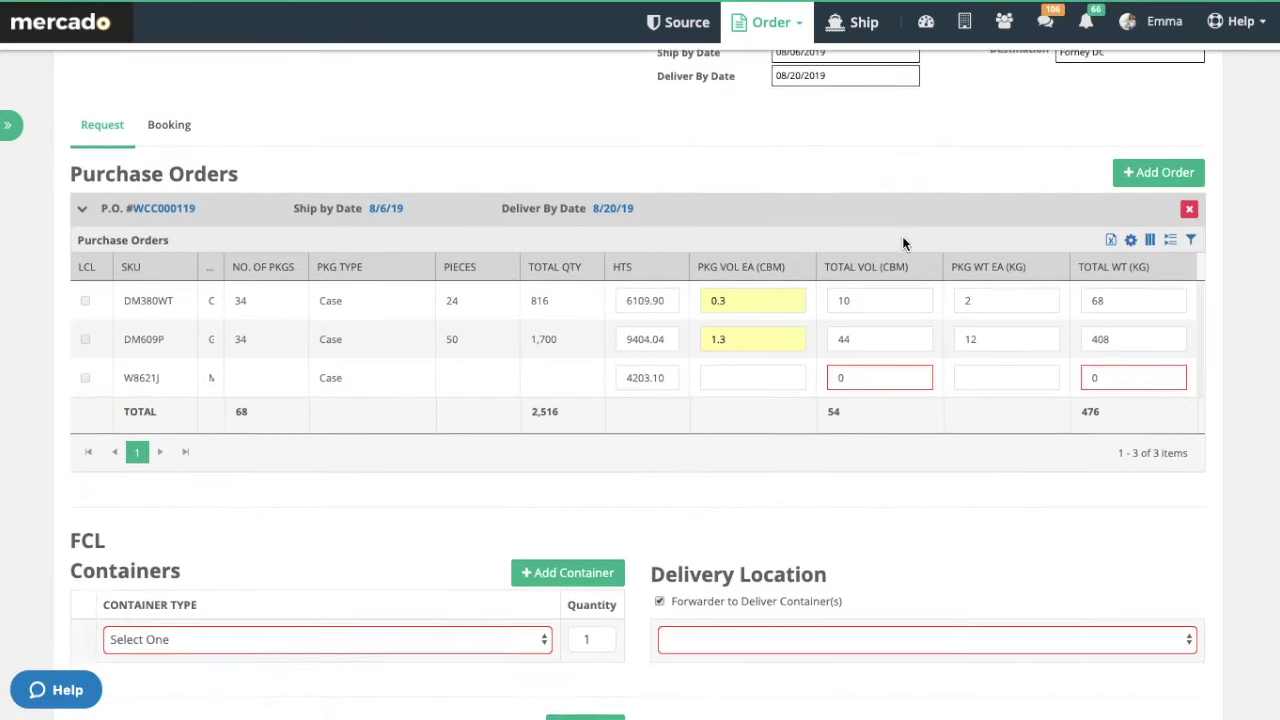
{"action": "left_click", "coordinate": [915, 341]}
{"action": "type", "text": "2"}
{"action": "left_click", "coordinate": [1170, 340]}
{"action": "type", "text": "2"}
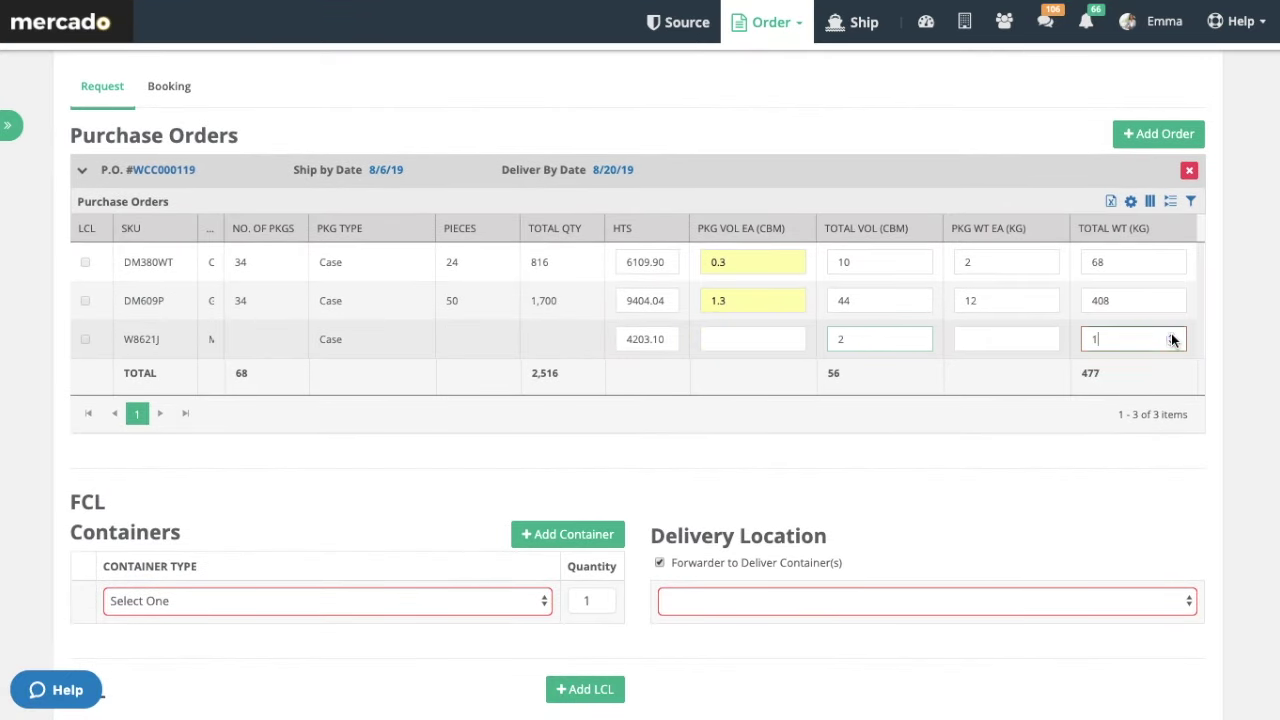
Step: Choose a 40GP container delivered to Winner DC 4 and submit the booking request
{"action": "left_click", "coordinate": [514, 602]}
{"action": "left_click", "coordinate": [514, 649]}
{"action": "left_click", "coordinate": [704, 598]}
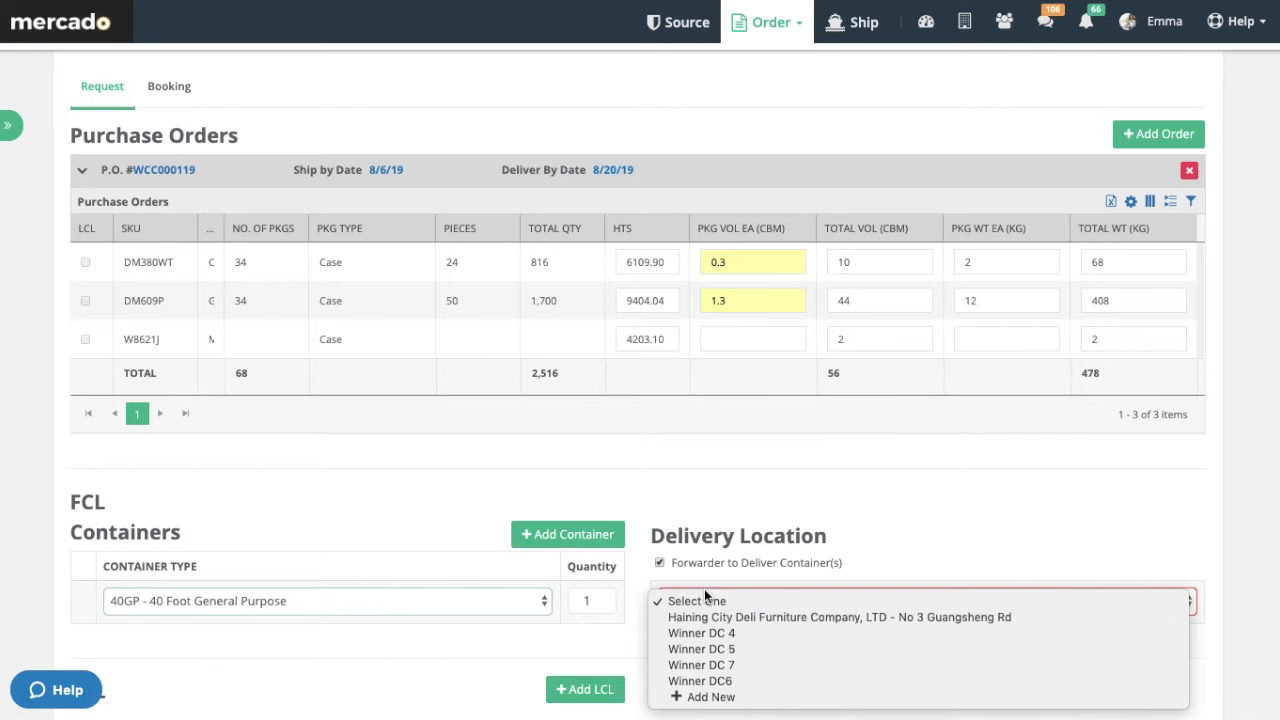
{"action": "left_click", "coordinate": [723, 637]}
{"action": "scroll", "coordinate": [723, 637], "scroll_direction": "down", "scroll_amount": 1}
{"action": "left_click", "coordinate": [1062, 627]}
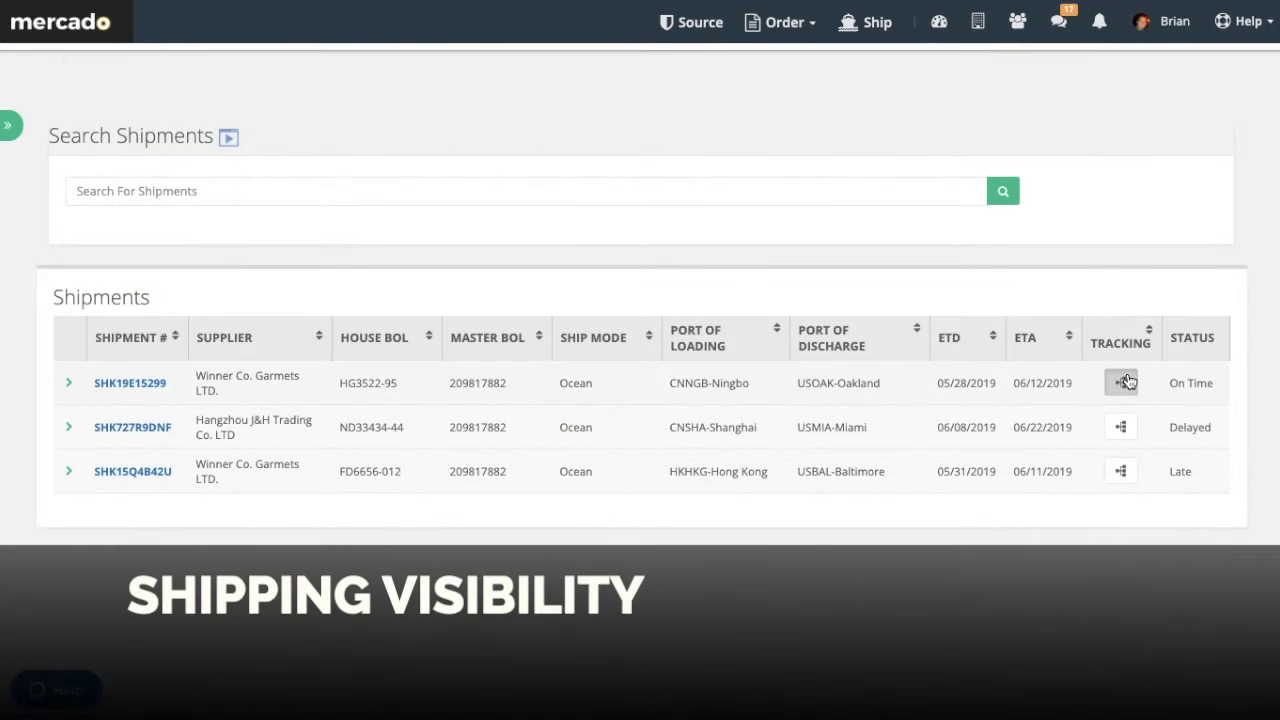
Step: Check SHK19E15299's tracking timeline, then open its details and expand container 214485 and PO AME000028
{"action": "left_click", "coordinate": [1122, 382]}
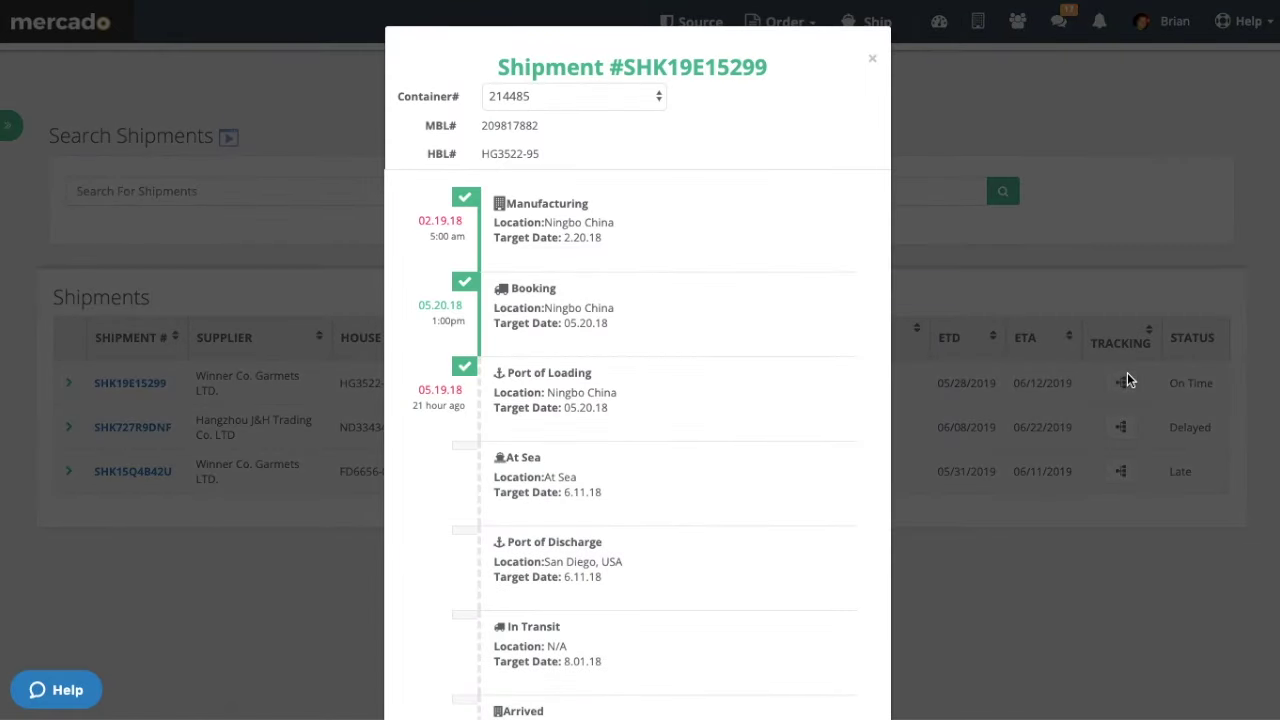
{"action": "left_click", "coordinate": [873, 62]}
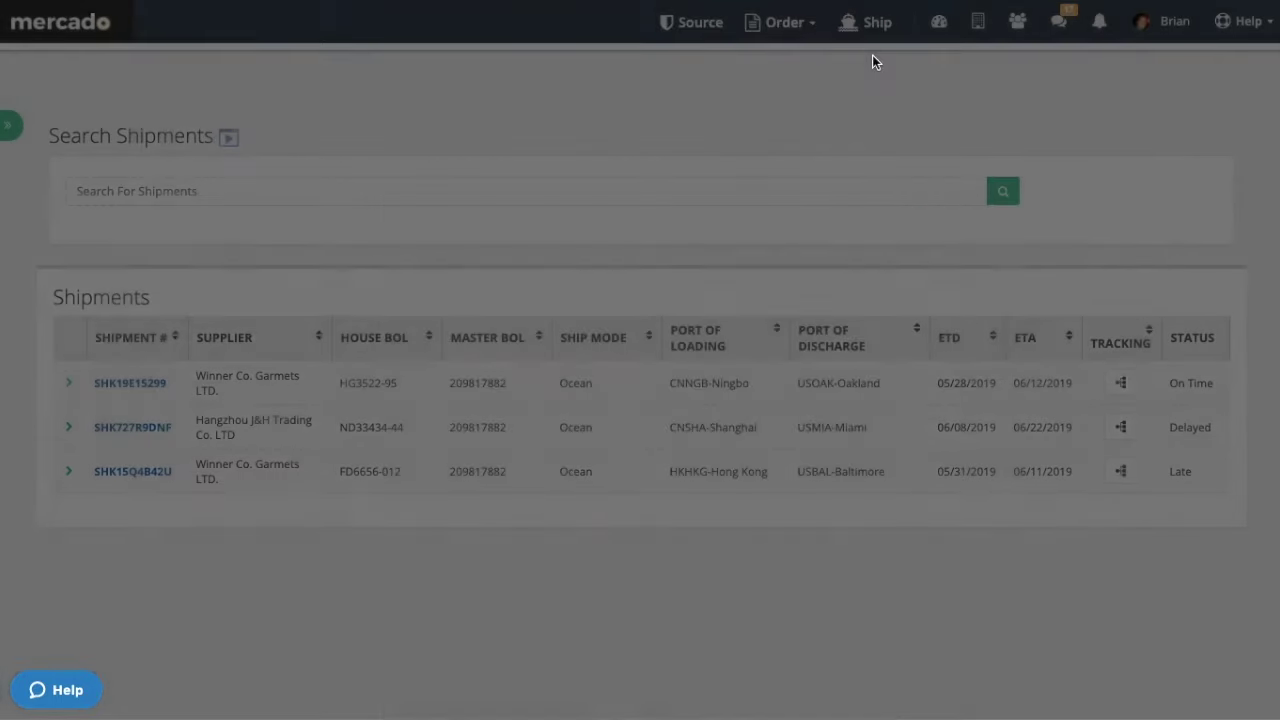
{"action": "left_click", "coordinate": [159, 385]}
{"action": "scroll", "coordinate": [159, 394], "scroll_direction": "down", "scroll_amount": 5}
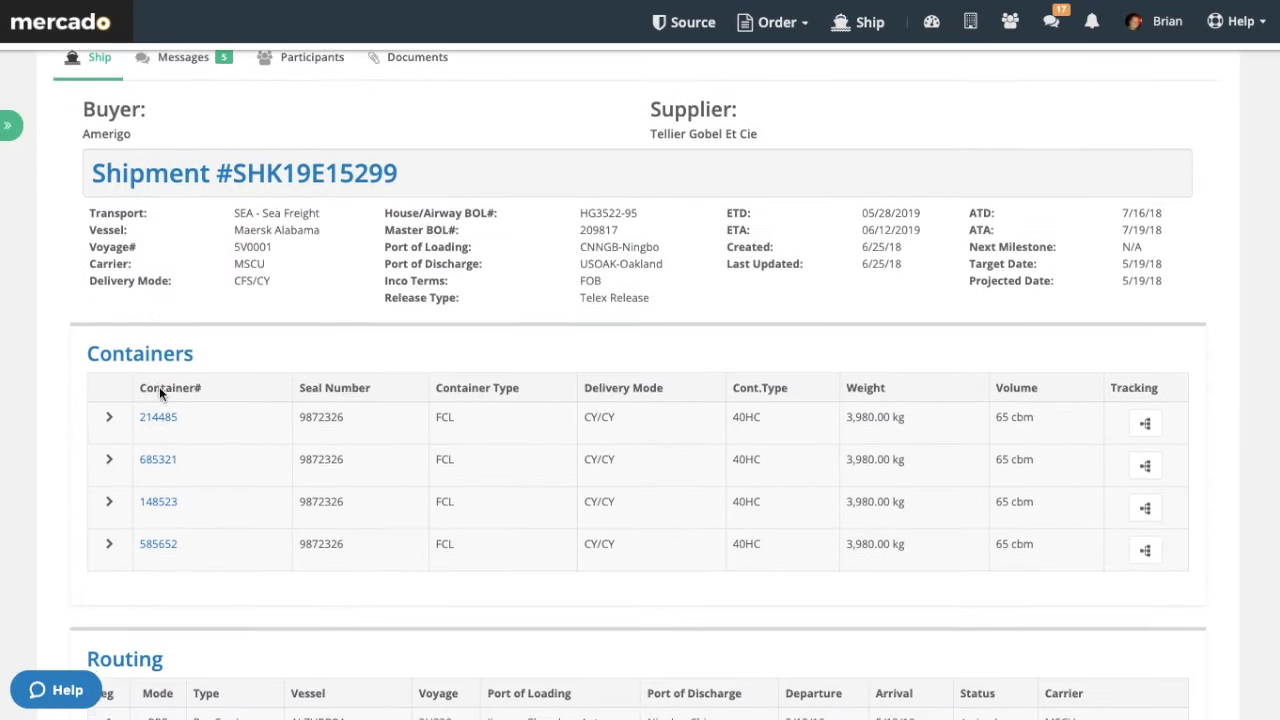
{"action": "left_click", "coordinate": [110, 257]}
{"action": "scroll", "coordinate": [112, 260], "scroll_direction": "down", "scroll_amount": 2}
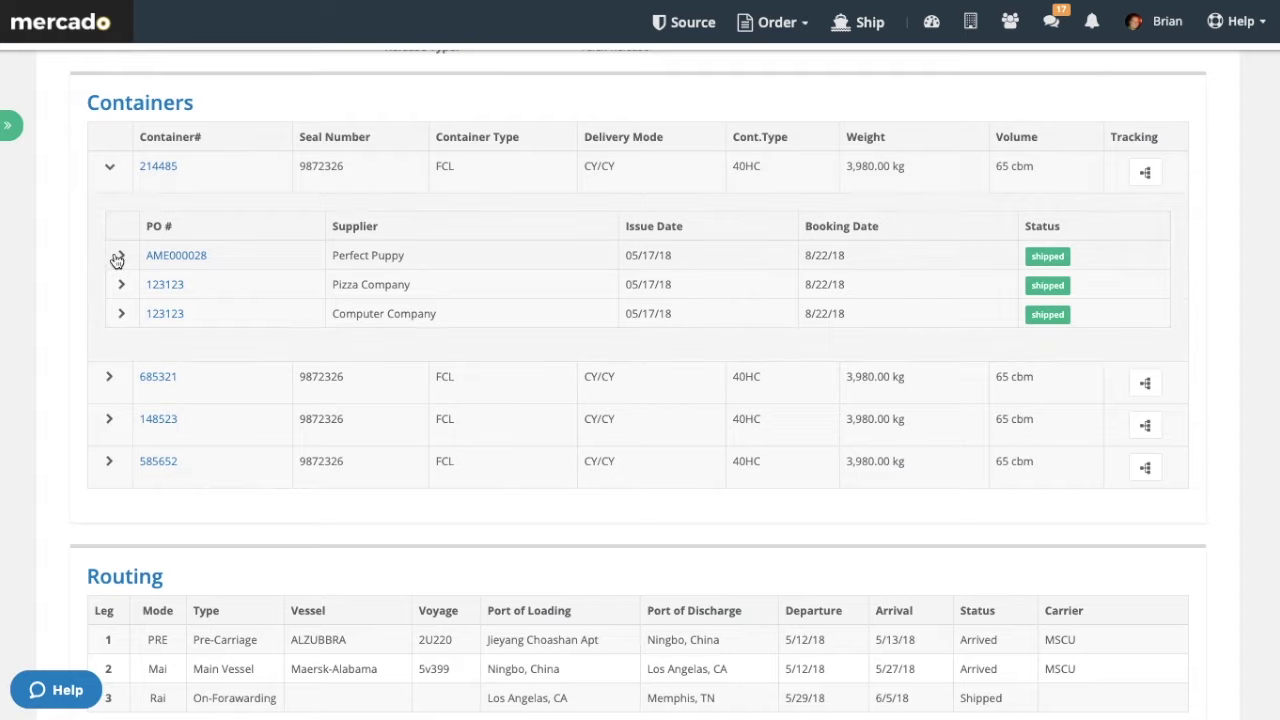
{"action": "left_click", "coordinate": [117, 256]}
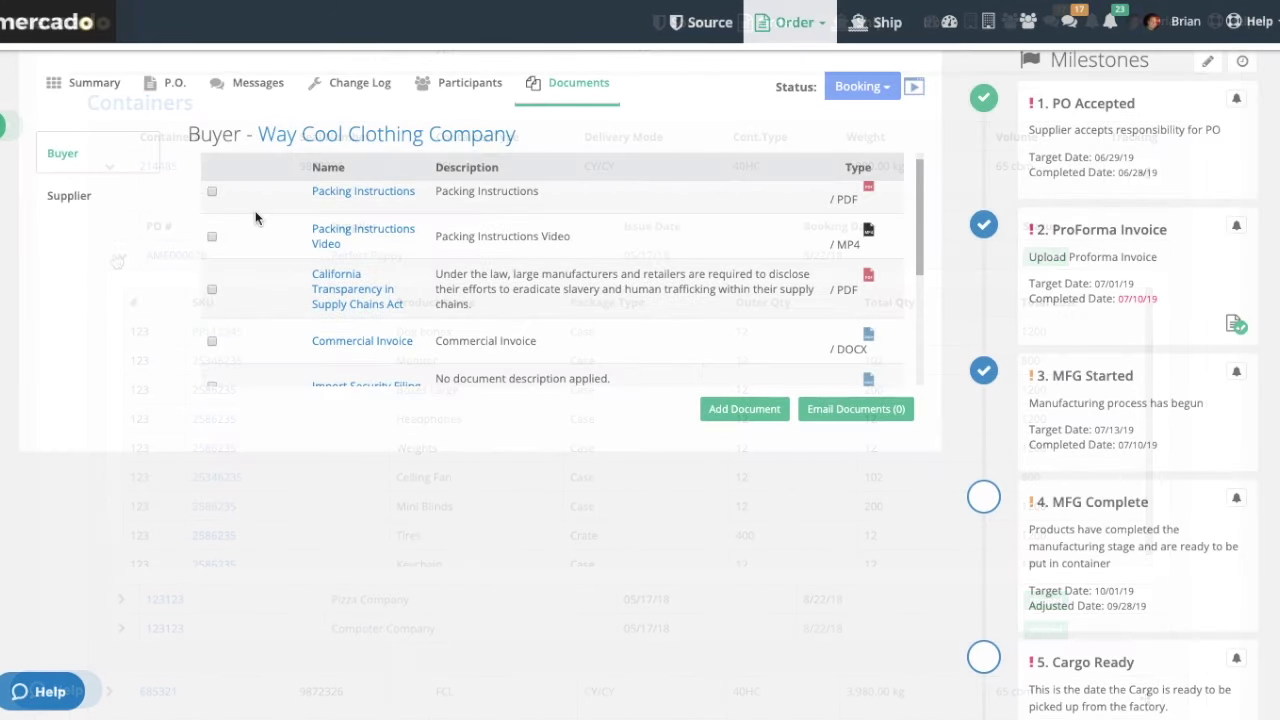
Step: Send the Packing List, Arrival Notice and Master Bill of Landing documents
{"action": "scroll", "coordinate": [255, 218], "scroll_direction": "down", "scroll_amount": 3}
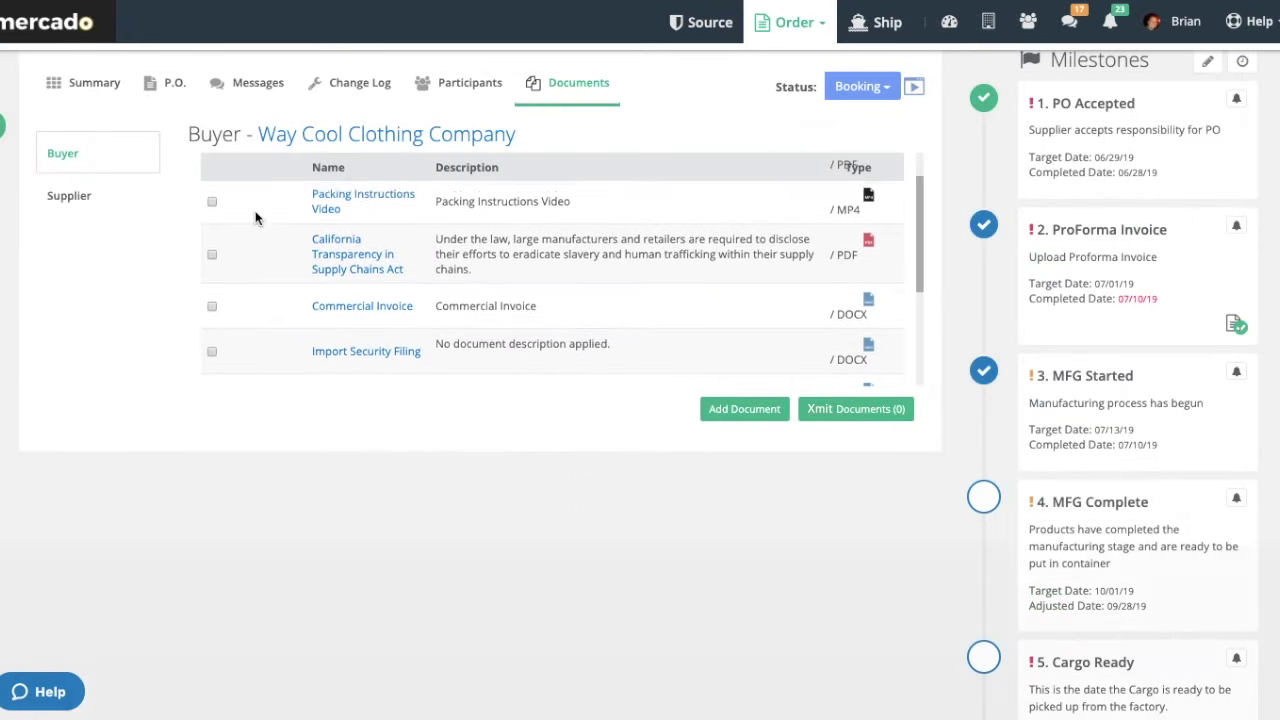
{"action": "scroll", "coordinate": [255, 218], "scroll_direction": "down", "scroll_amount": 2}
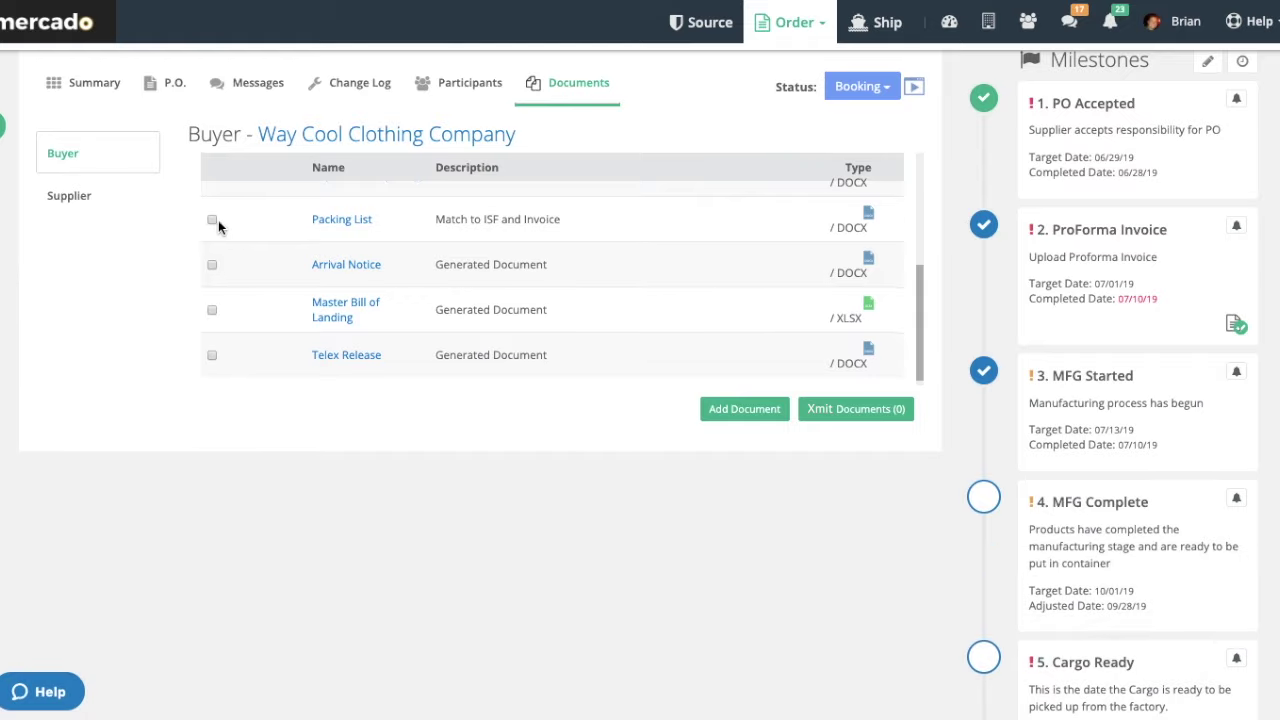
{"action": "left_click", "coordinate": [905, 410]}
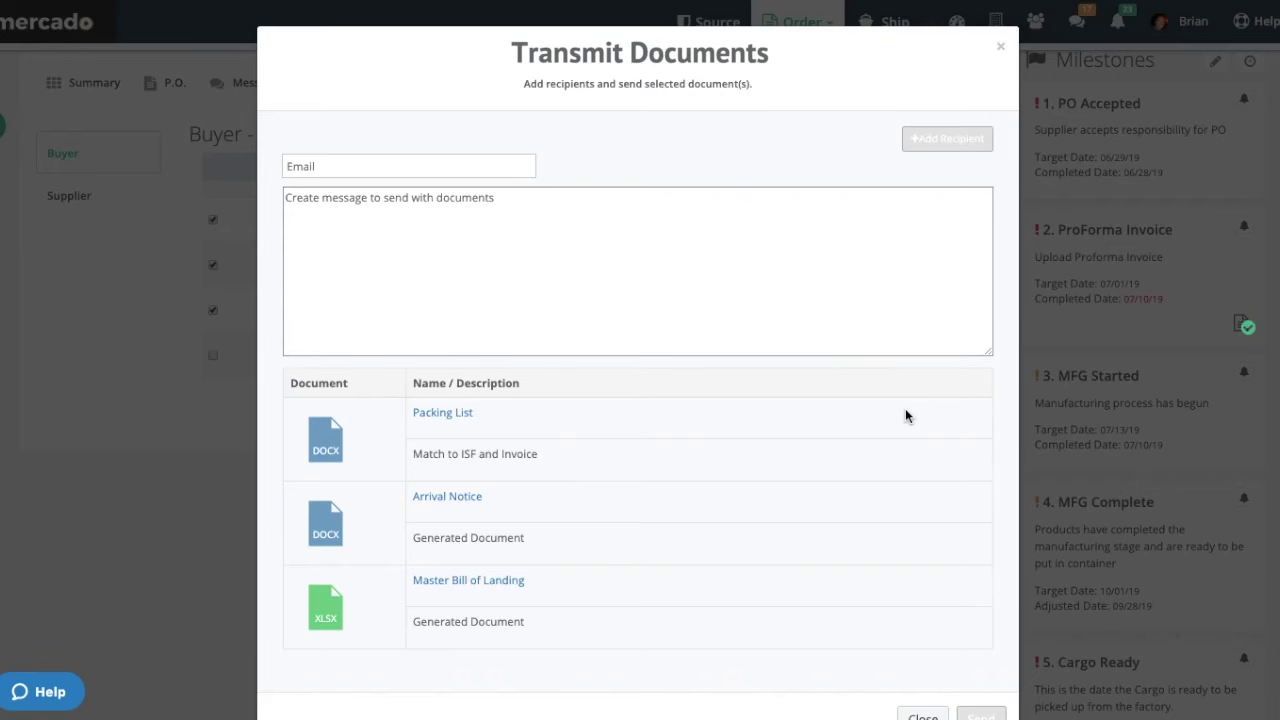